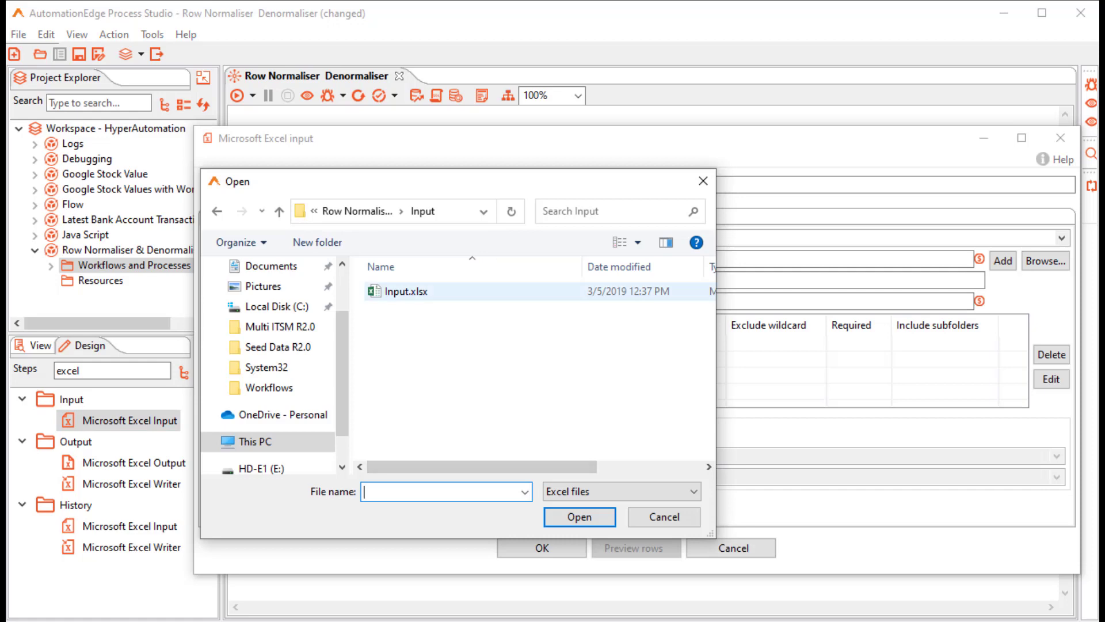
Add Input.xlsx to the Excel input's selected files and retrieve the fields from its header row
{"action": "double_click", "coordinate": [406, 292]}
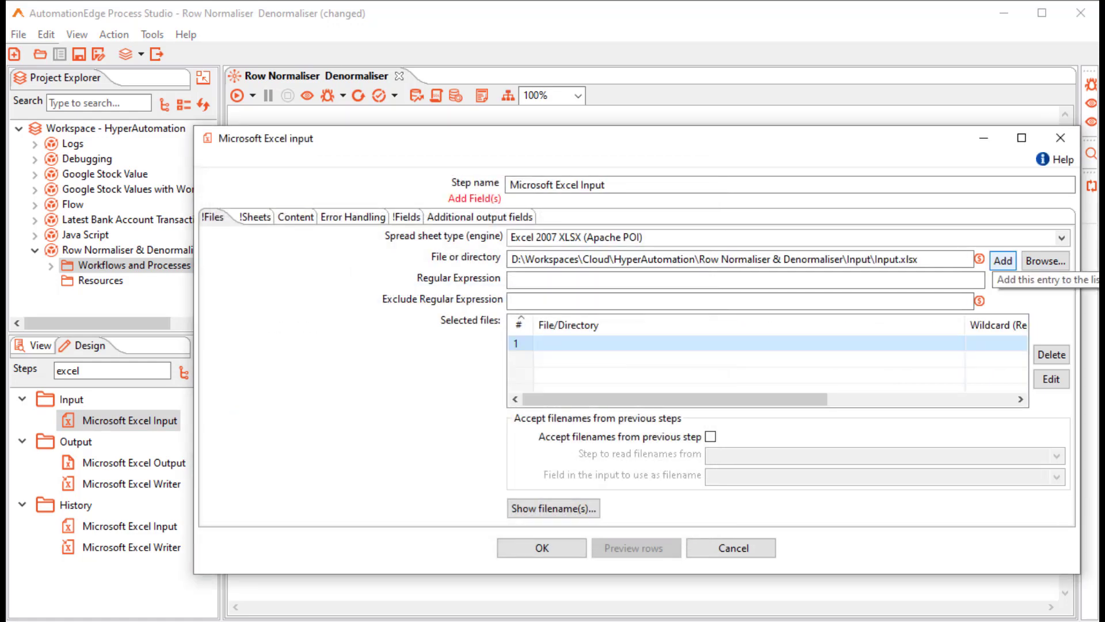
{"action": "left_click", "coordinate": [1003, 260]}
{"action": "left_click", "coordinate": [394, 216]}
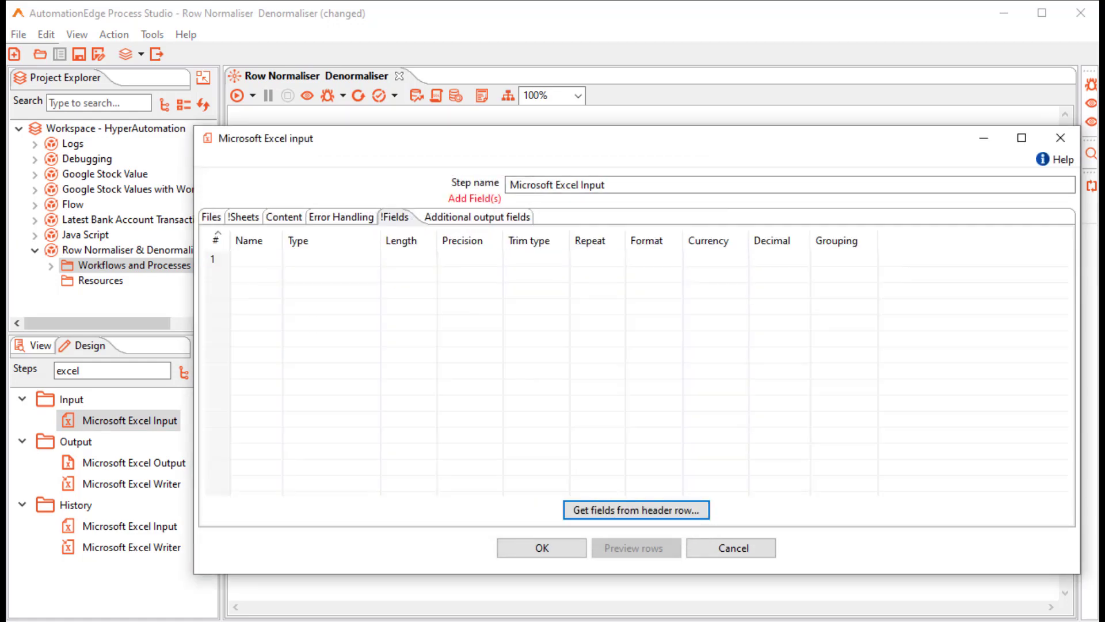
{"action": "left_click", "coordinate": [636, 510]}
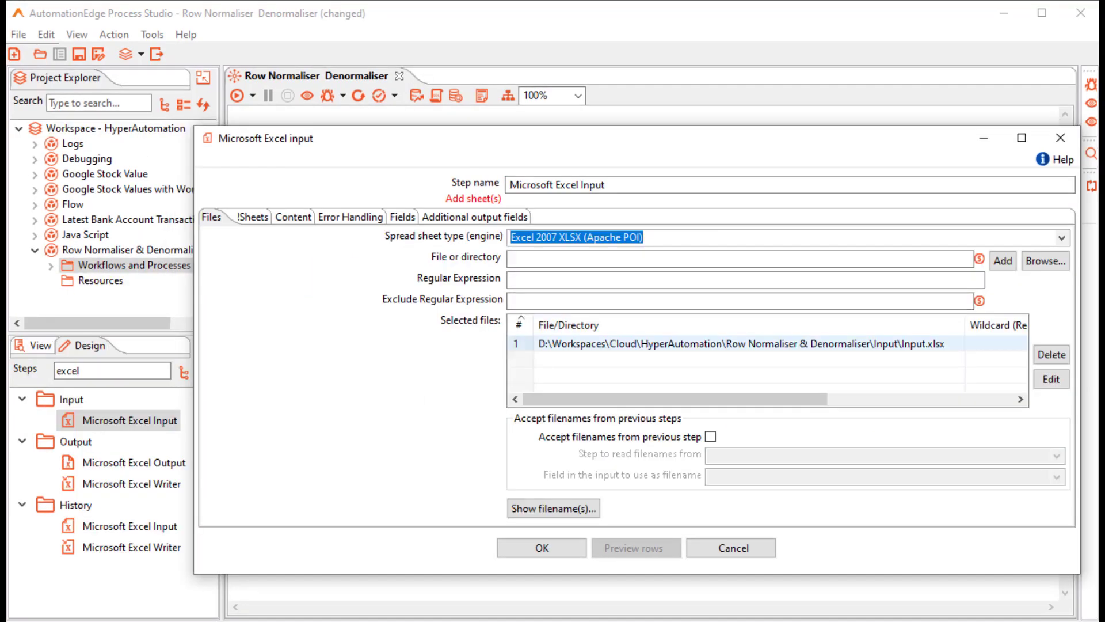
Replace the folder path before \Input\Input.xlsx in the selected file entry with a variable
{"action": "left_click_drag", "start_coordinate": [869, 343], "coordinate": [537, 343]}
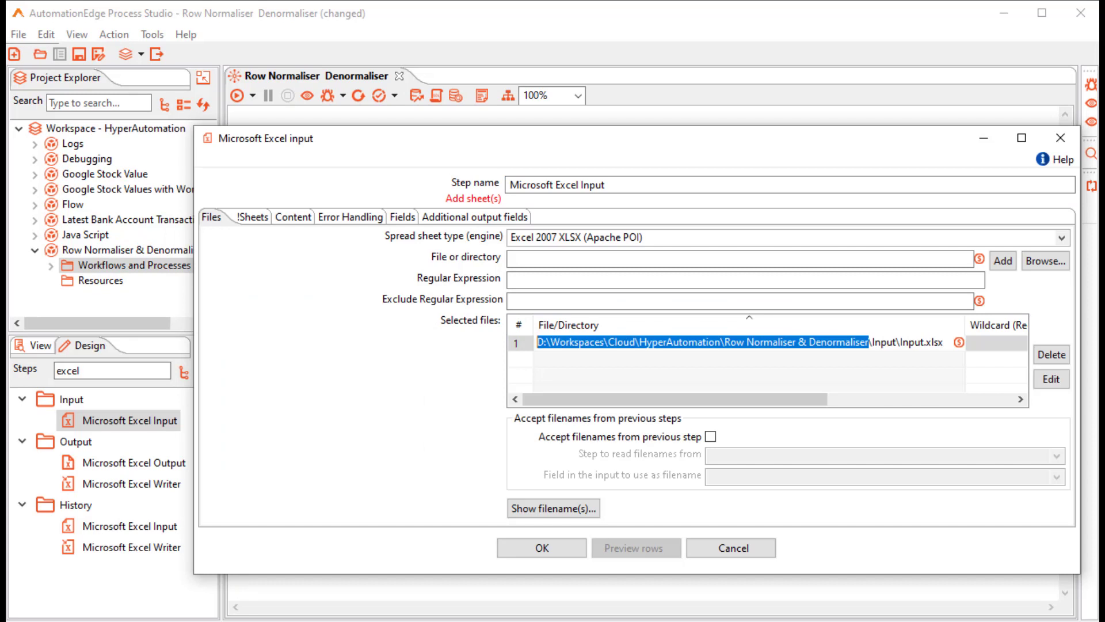
{"action": "key", "text": "BackSpace"}
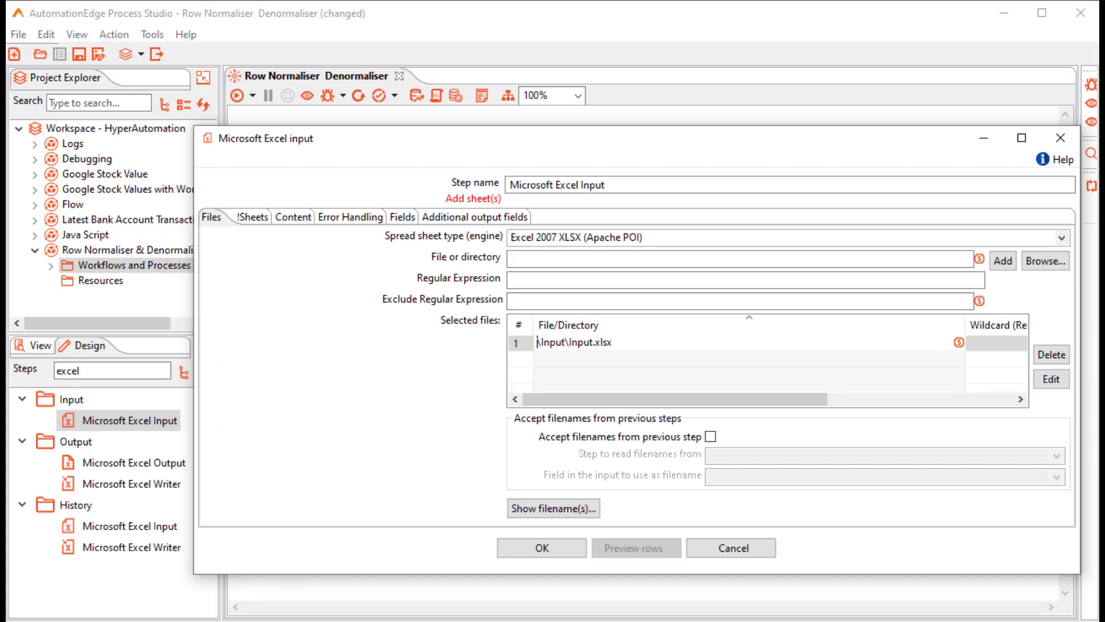
{"action": "key", "text": "ctrl+space"}
{"action": "key", "text": "Down"}
{"action": "key", "text": "Return"}
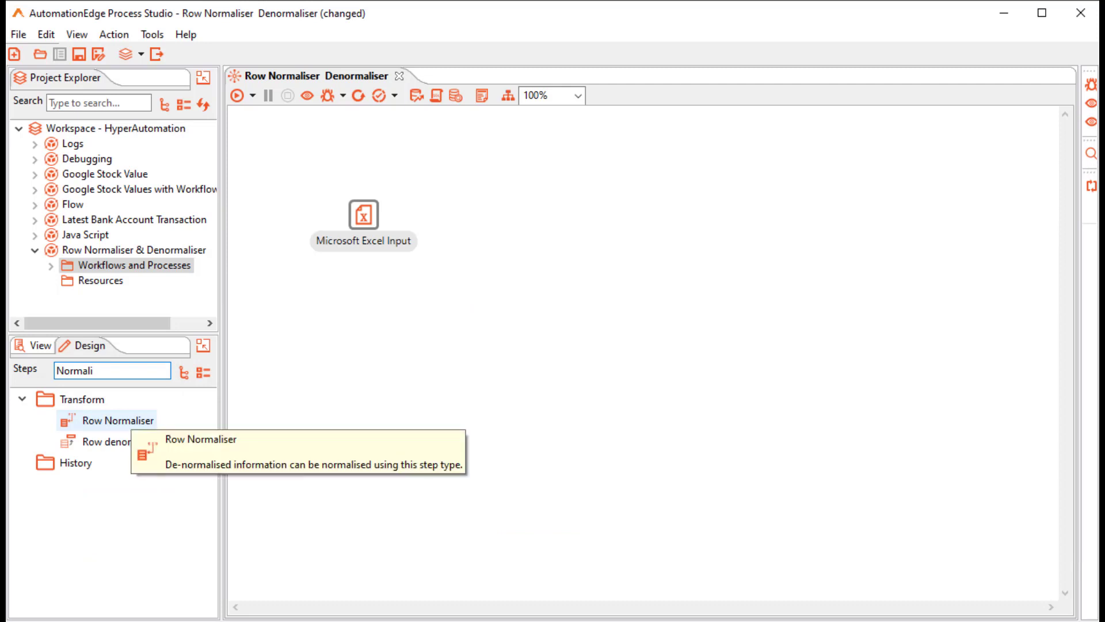
Add a Row Normaliser step connected after the Microsoft Excel Input and set its type field to column
{"action": "double_click", "coordinate": [118, 420]}
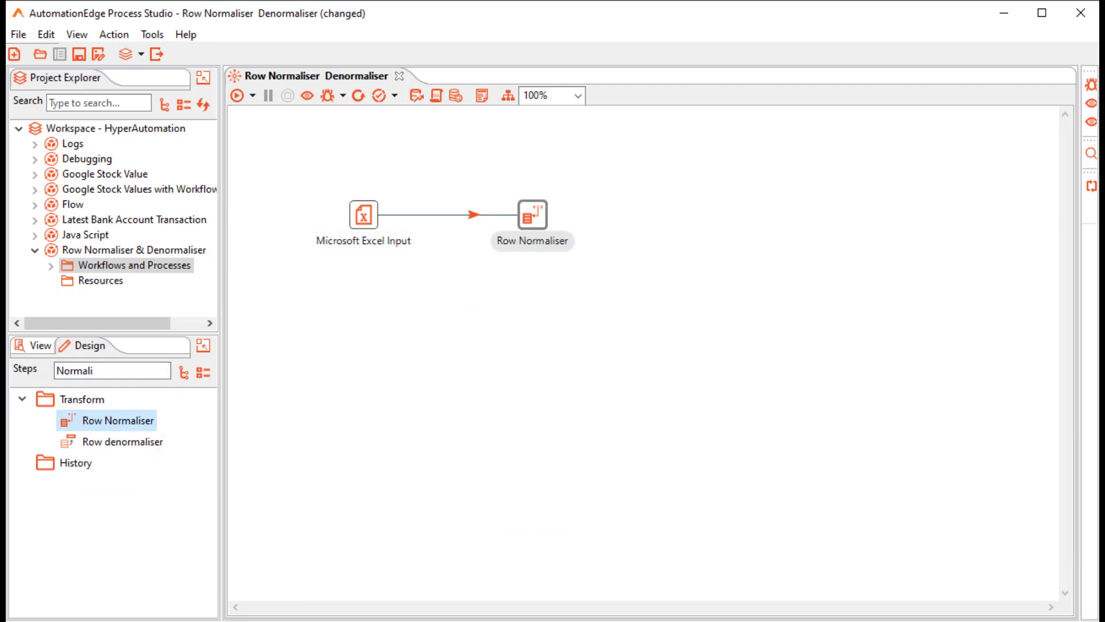
{"action": "left_click_drag", "start_coordinate": [532, 215], "coordinate": [498, 215]}
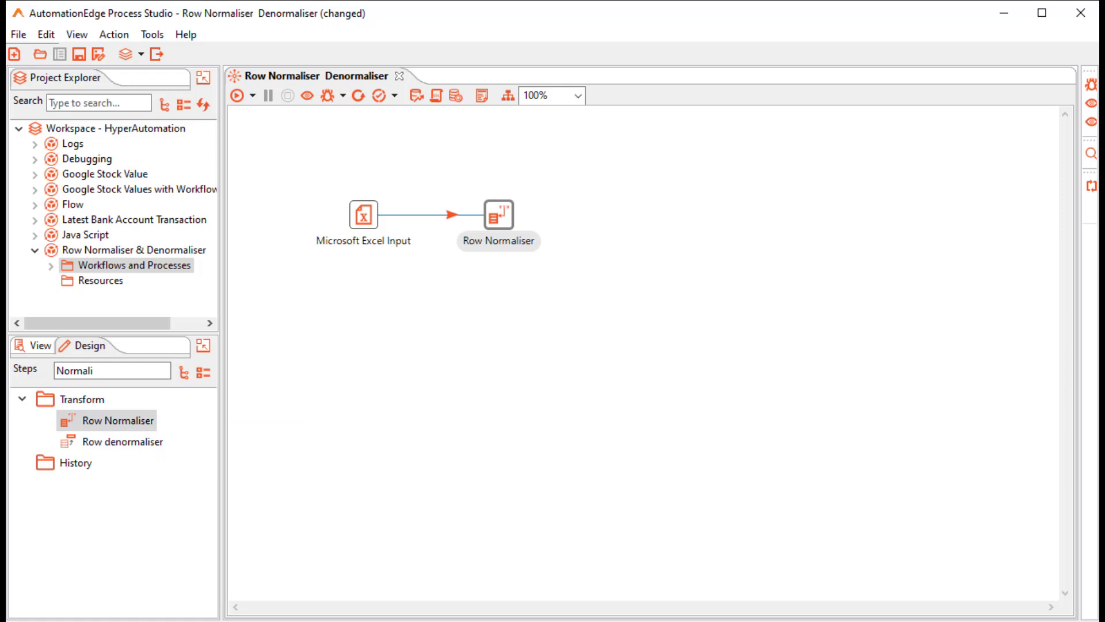
{"action": "double_click", "coordinate": [499, 214]}
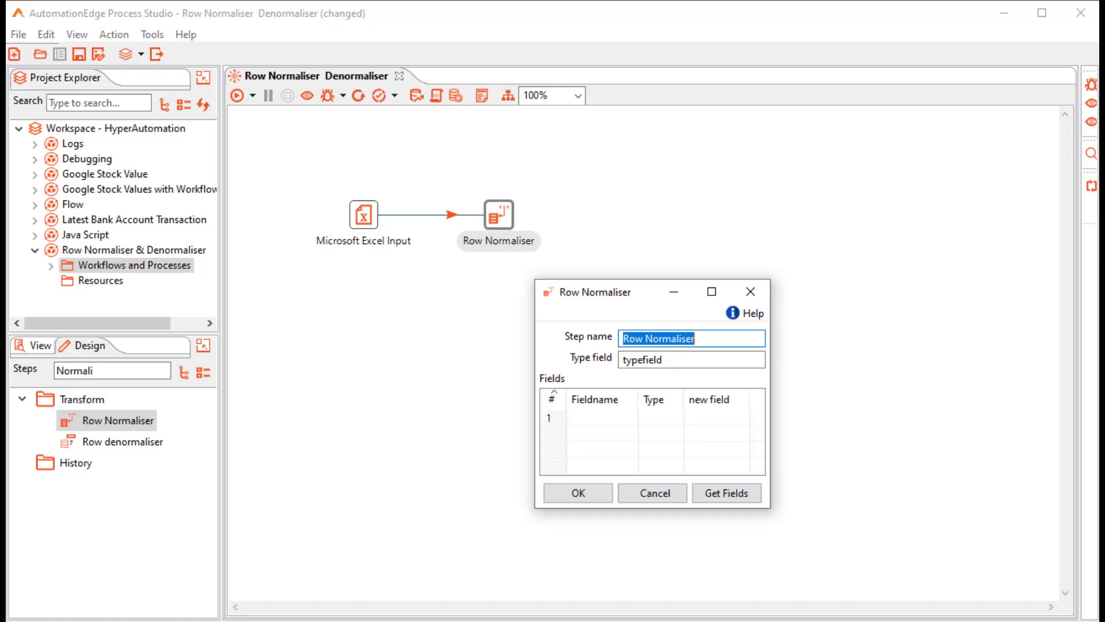
{"action": "left_click_drag", "start_coordinate": [653, 508], "coordinate": [653, 581]}
{"action": "left_click_drag", "start_coordinate": [664, 359], "coordinate": [623, 360]}
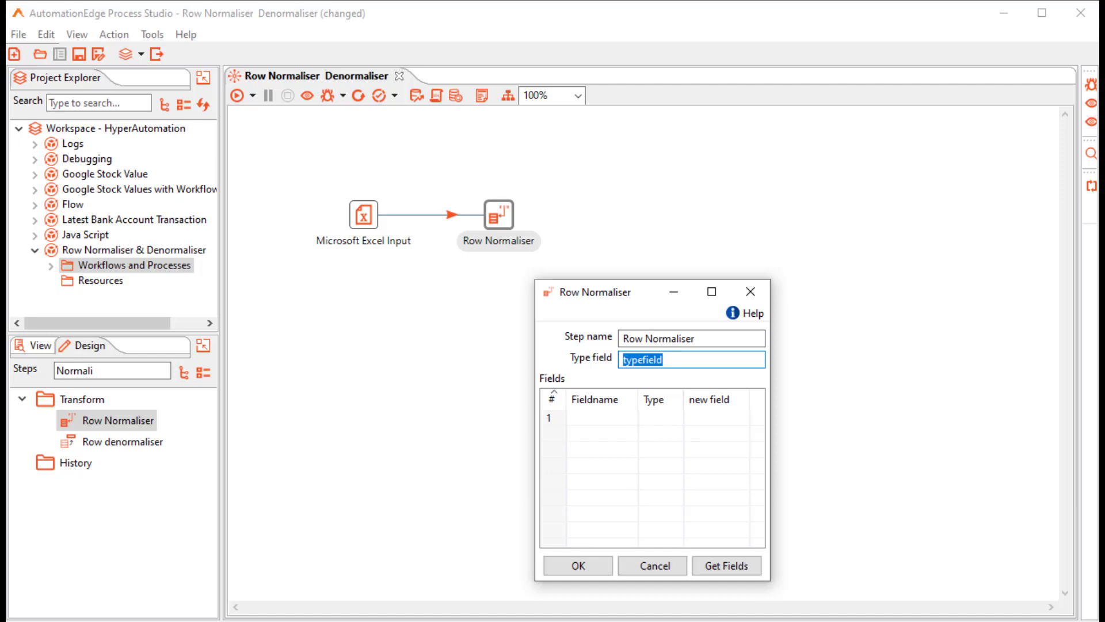
{"action": "type", "text": "column"}
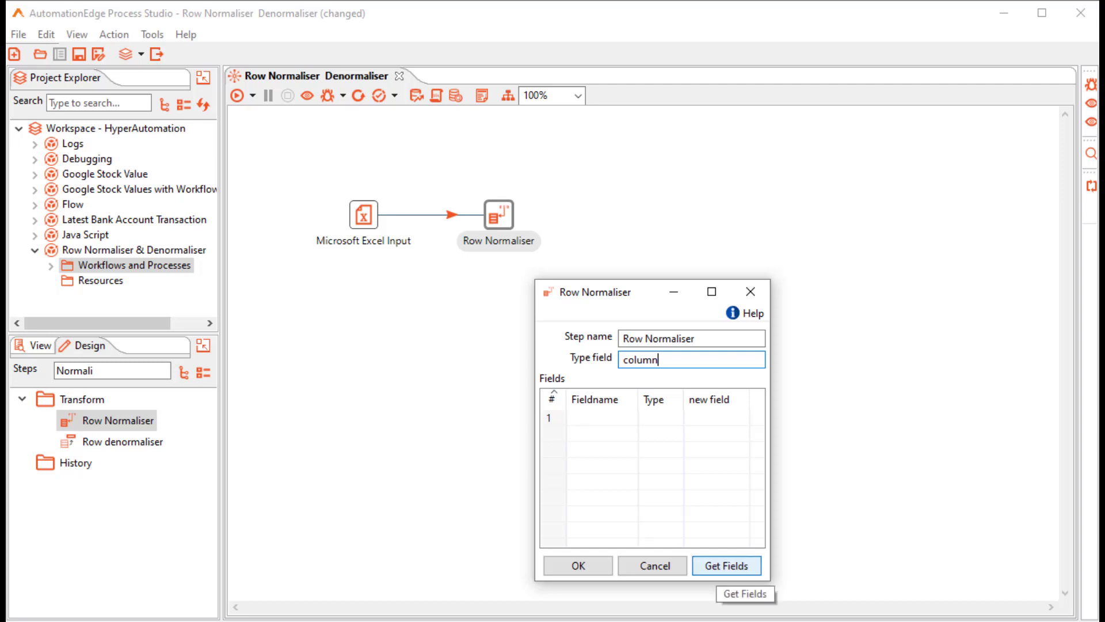
Load the incoming fields into the Row Normaliser and delete the Name field row
{"action": "left_click", "coordinate": [727, 565]}
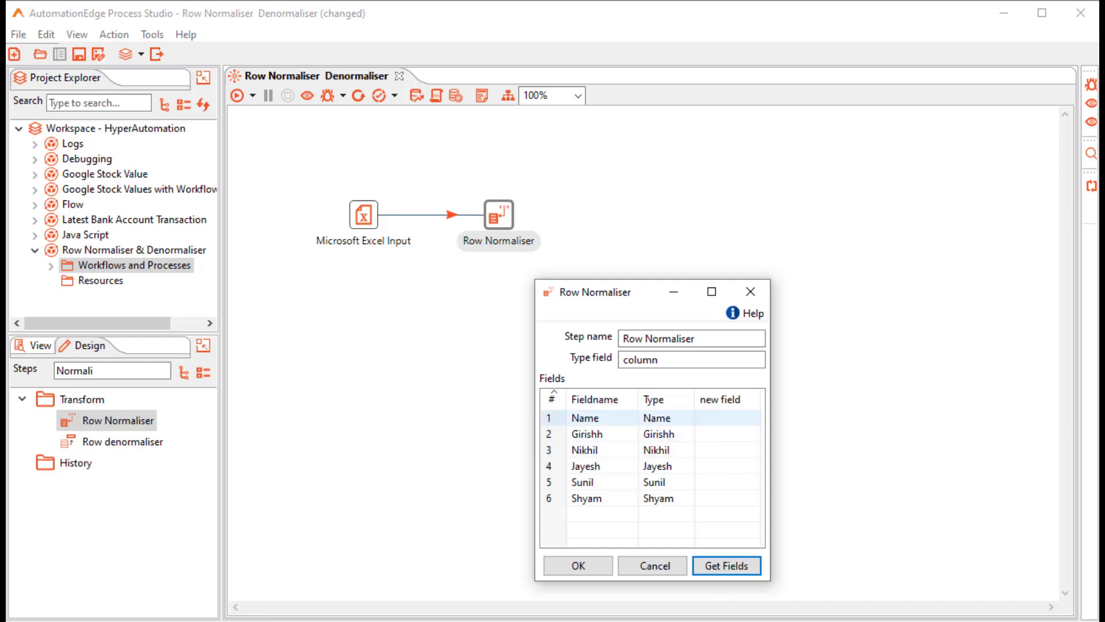
{"action": "left_click", "coordinate": [549, 417]}
{"action": "key", "text": "Delete"}
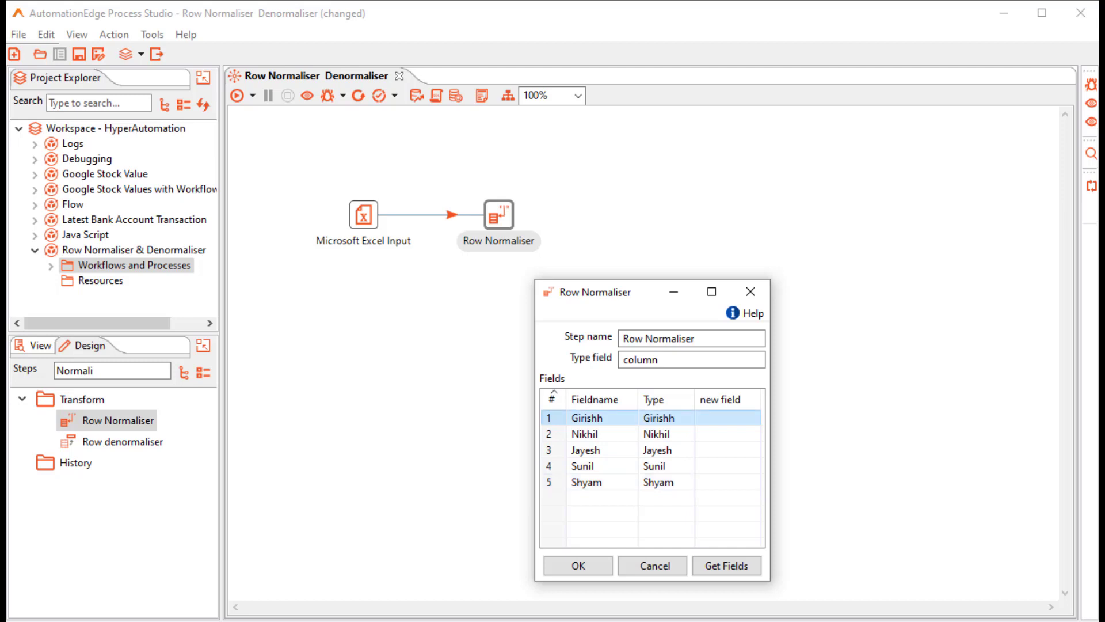
Set the new field to row for all five fields in the Row Normaliser
{"action": "left_click", "coordinate": [727, 418]}
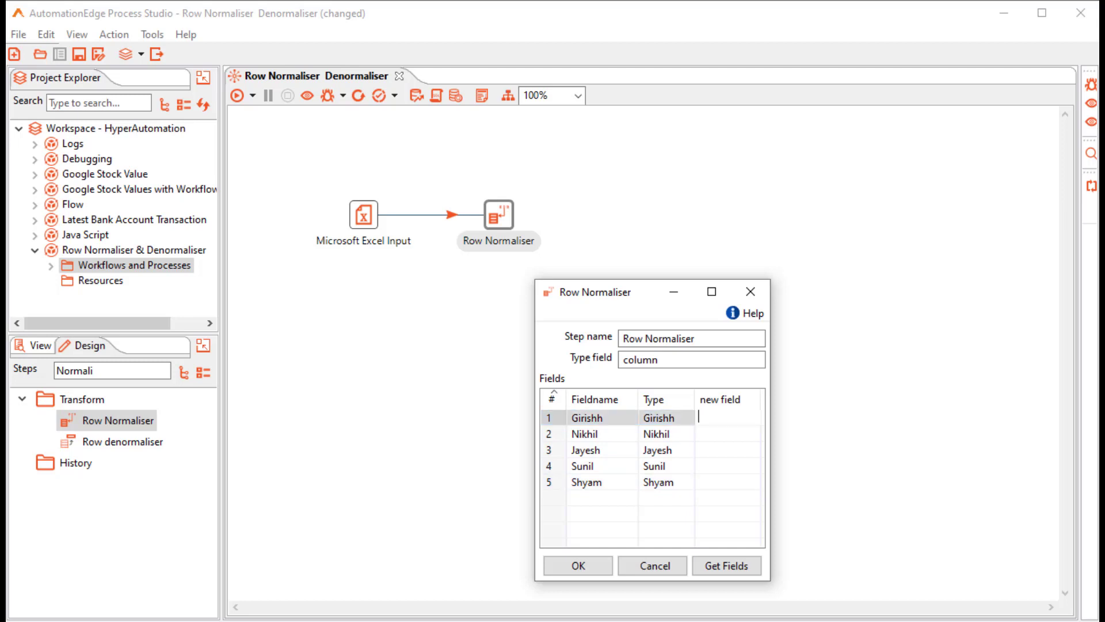
{"action": "type", "text": "row"}
{"action": "key", "text": "Down"}
{"action": "type", "text": "row"}
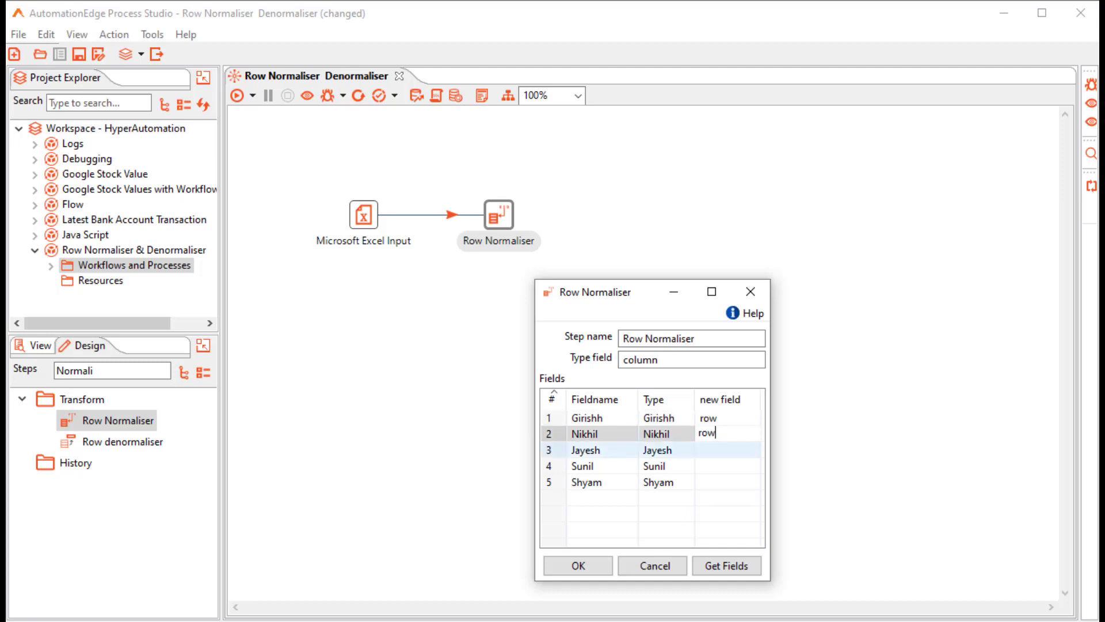
{"action": "key", "text": "Down"}
{"action": "type", "text": "row"}
{"action": "key", "text": "Down"}
{"action": "type", "text": "row"}
{"action": "key", "text": "Down"}
{"action": "type", "text": "row"}
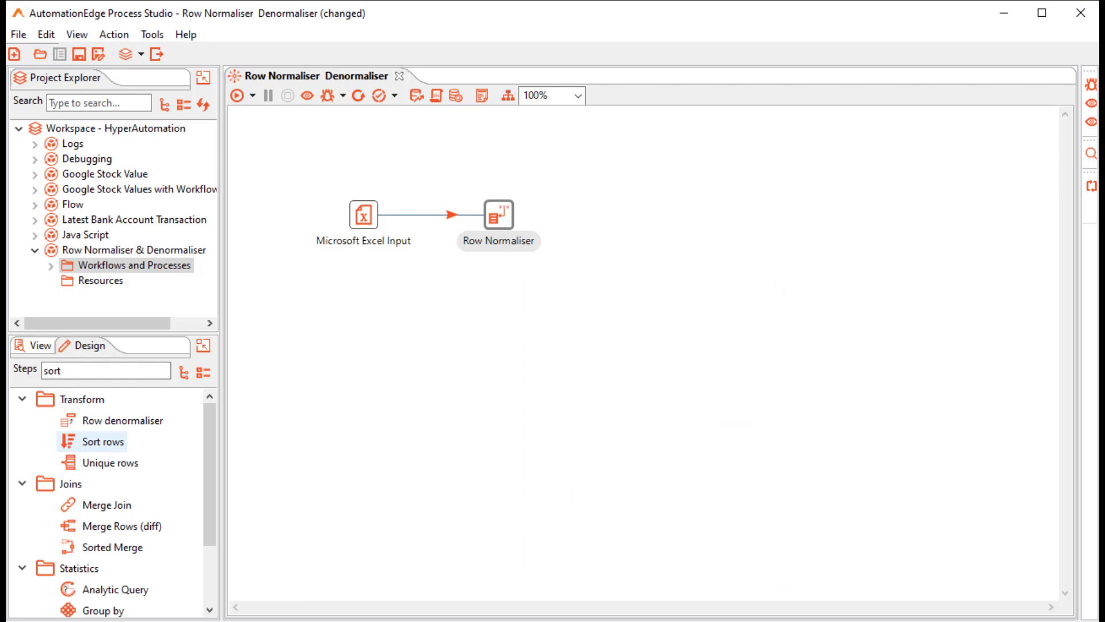
Add a Sort rows step after the Row Normaliser and make it sort on the column field
{"action": "double_click", "coordinate": [103, 442]}
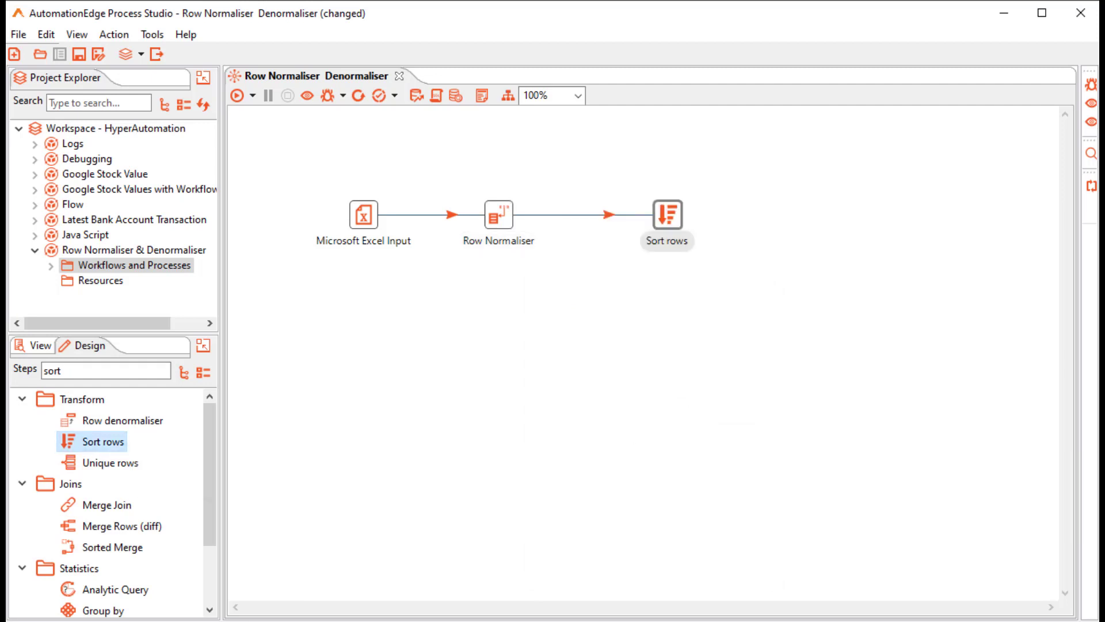
{"action": "double_click", "coordinate": [668, 214]}
{"action": "left_click", "coordinate": [320, 323]}
{"action": "left_click", "coordinate": [348, 323]}
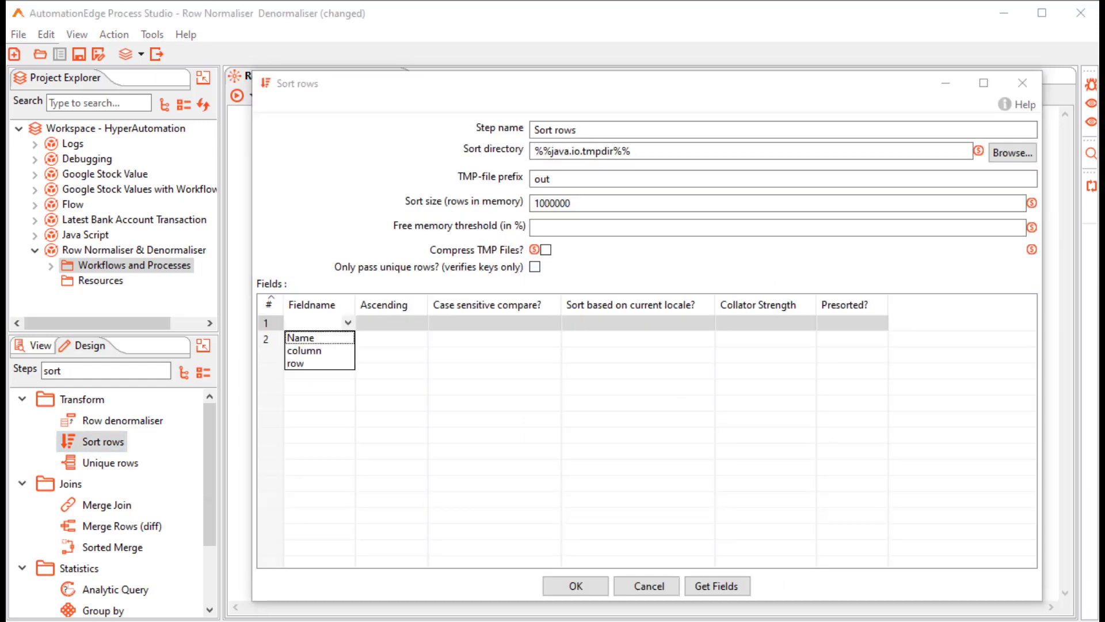
{"action": "left_click", "coordinate": [304, 350]}
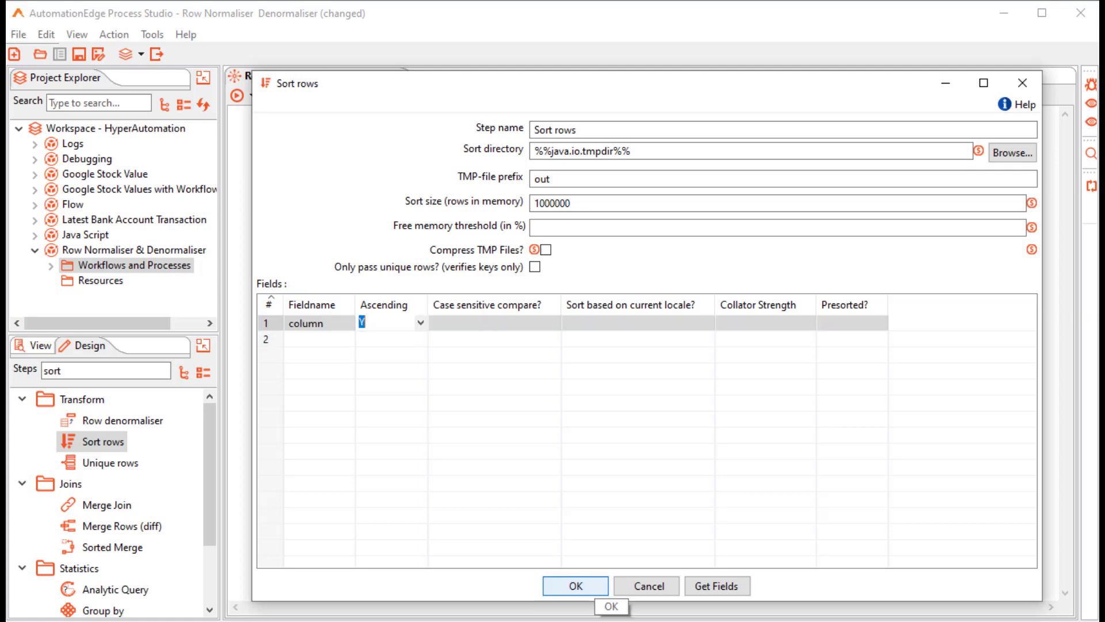
{"action": "left_click", "coordinate": [593, 588]}
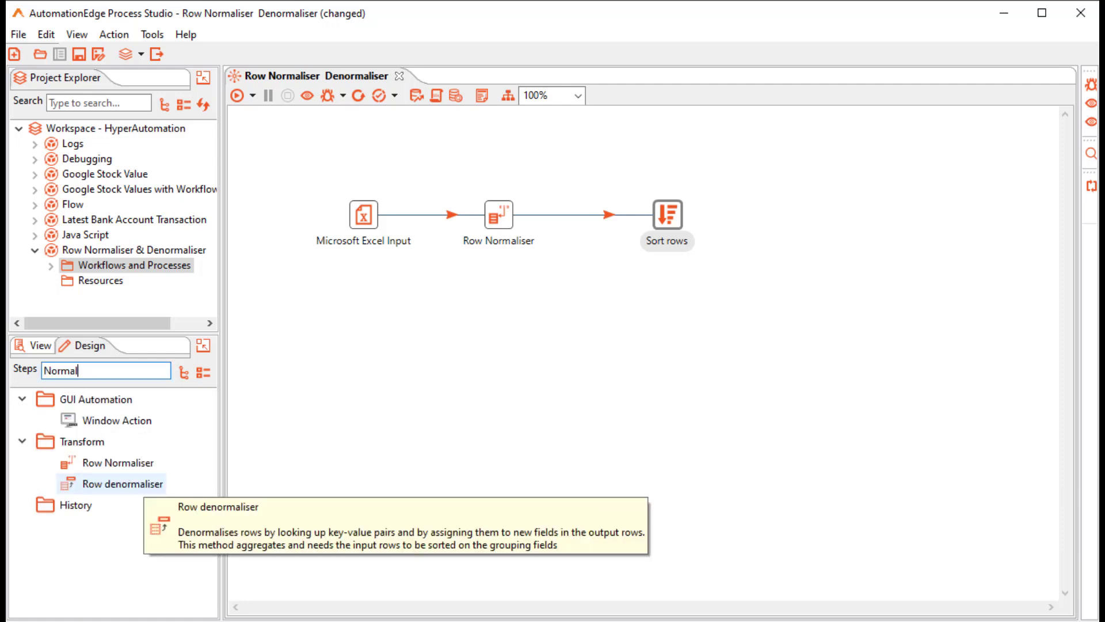
Add a Row denormaliser step after Sort rows and choose Name as its key field
{"action": "double_click", "coordinate": [115, 484]}
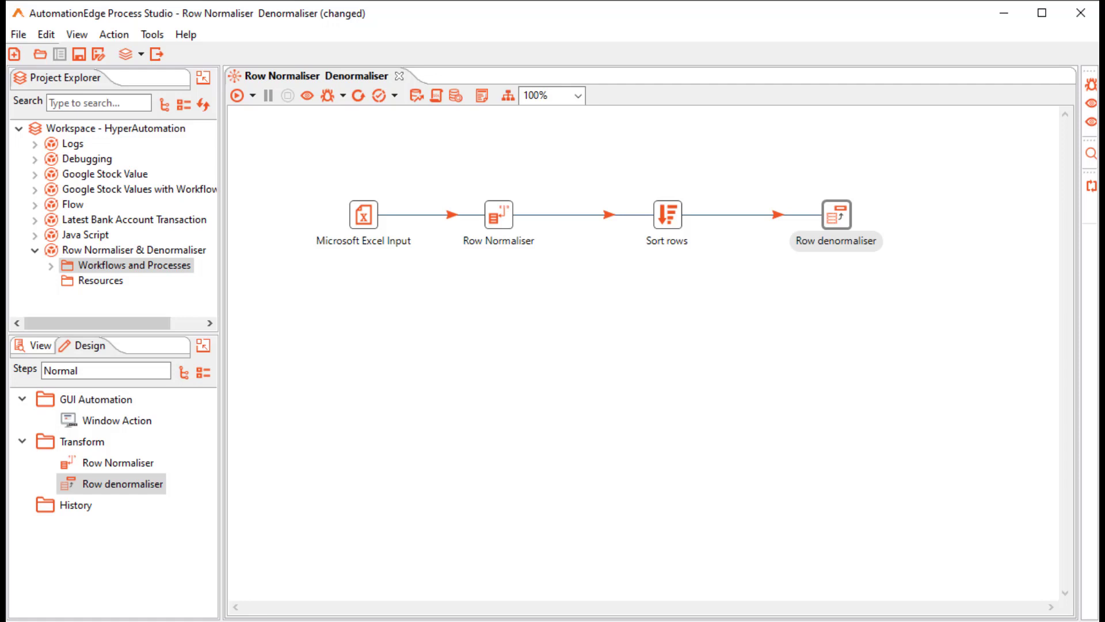
{"action": "double_click", "coordinate": [836, 215]}
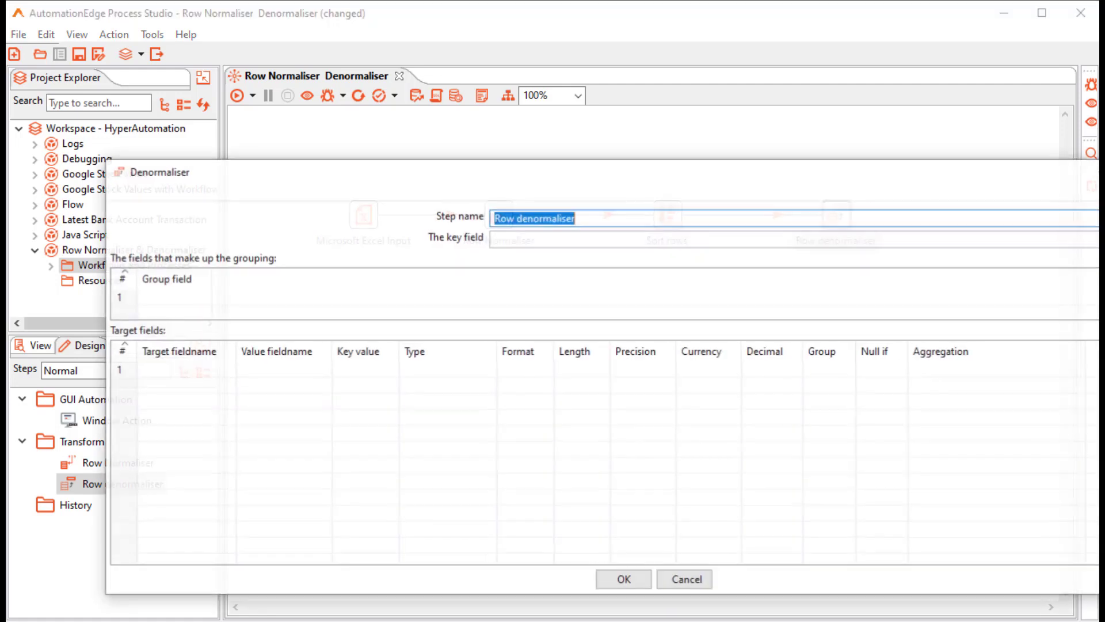
{"action": "left_click", "coordinate": [1052, 238]}
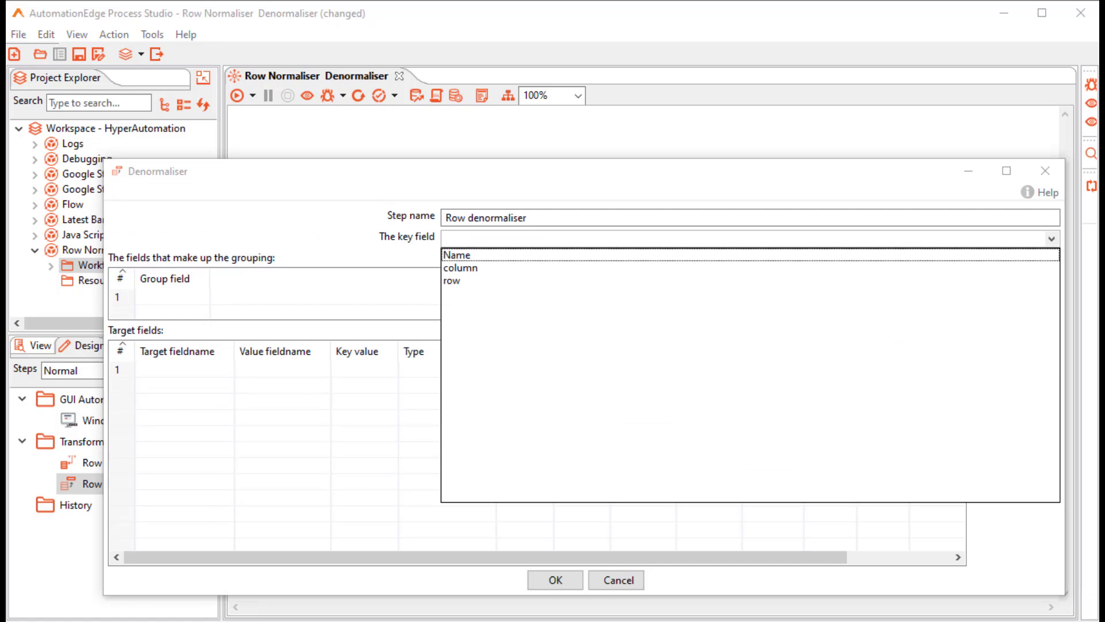
{"action": "left_click", "coordinate": [457, 255]}
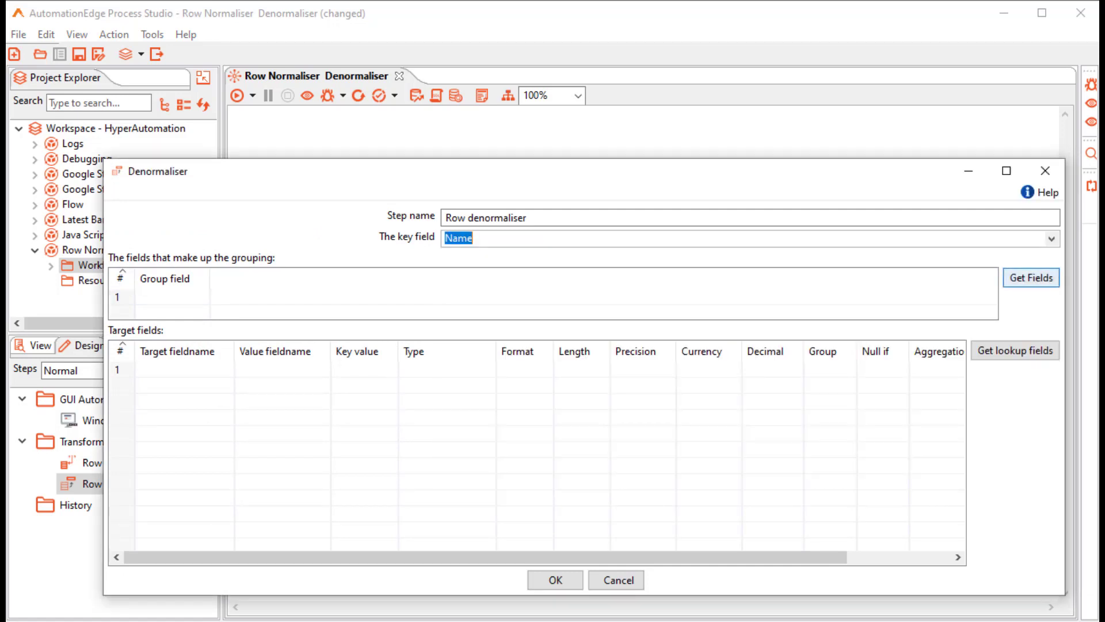
Load the grouping fields in the denormaliser and remove all of them except column
{"action": "left_click", "coordinate": [1031, 277]}
{"action": "left_click", "coordinate": [1031, 278]}
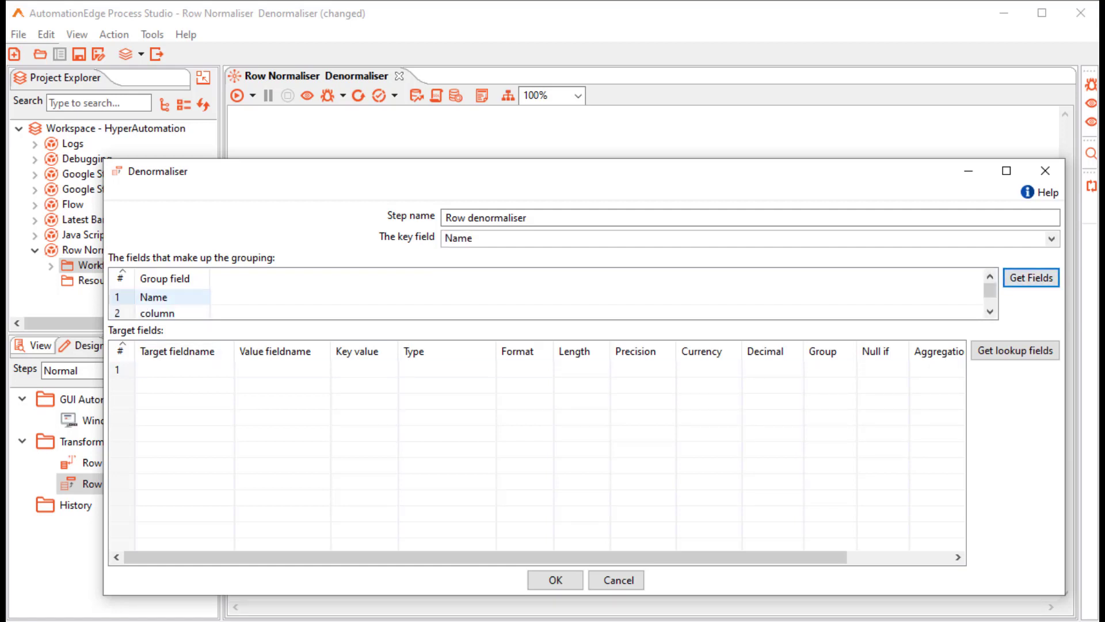
{"action": "left_click", "coordinate": [118, 297]}
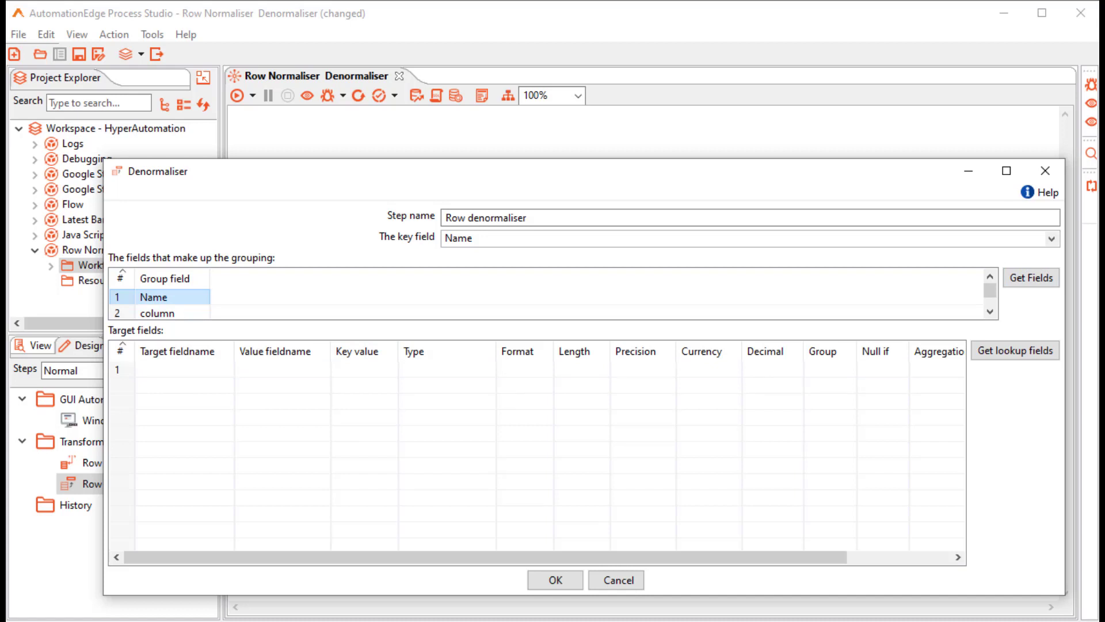
{"action": "key", "text": "Delete"}
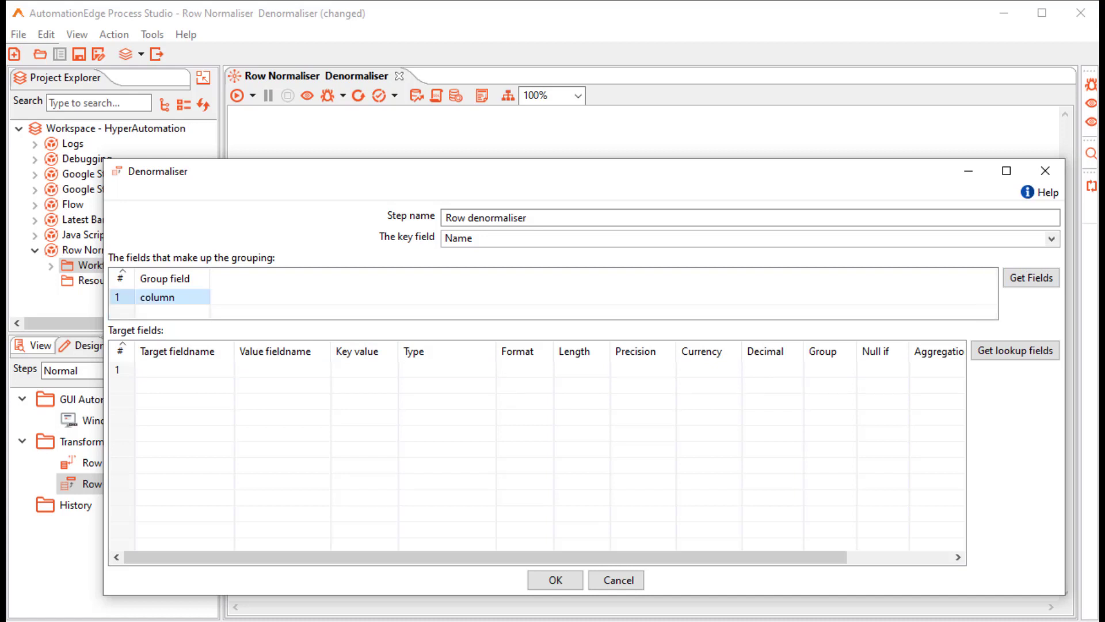
Enter Name, Salary, Empcode and Designation as the denormaliser's target fieldnames
{"action": "left_click", "coordinate": [184, 370]}
{"action": "type", "text": "Name"}
{"action": "key", "text": "Return"}
{"action": "type", "text": "Salary"}
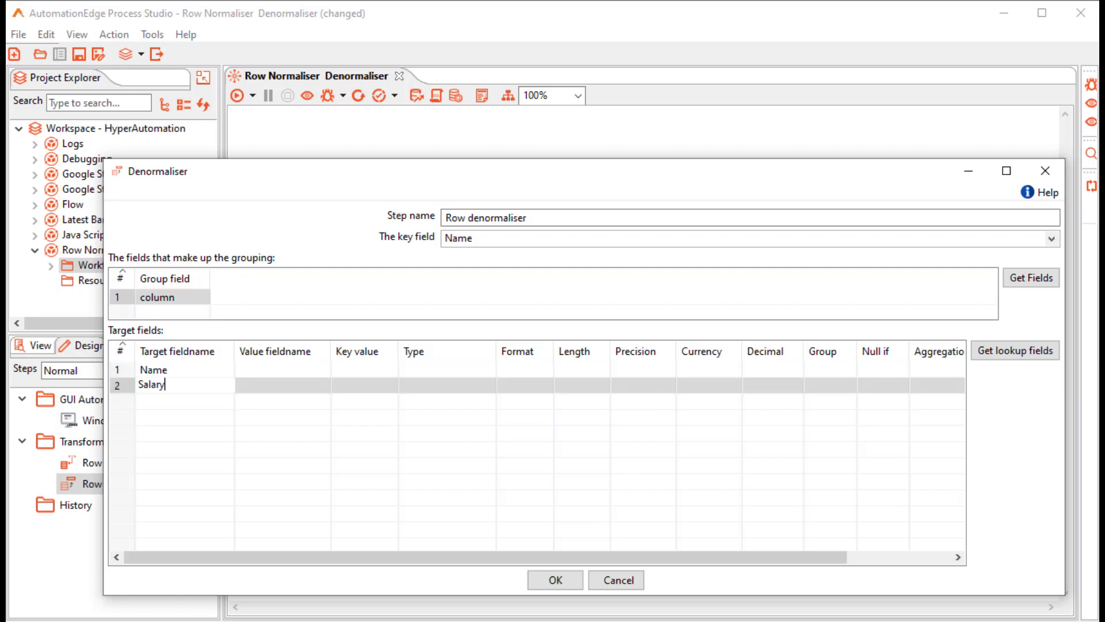
{"action": "key", "text": "Return"}
{"action": "type", "text": "Empcode"}
{"action": "key", "text": "Down"}
{"action": "type", "text": "Designation"}
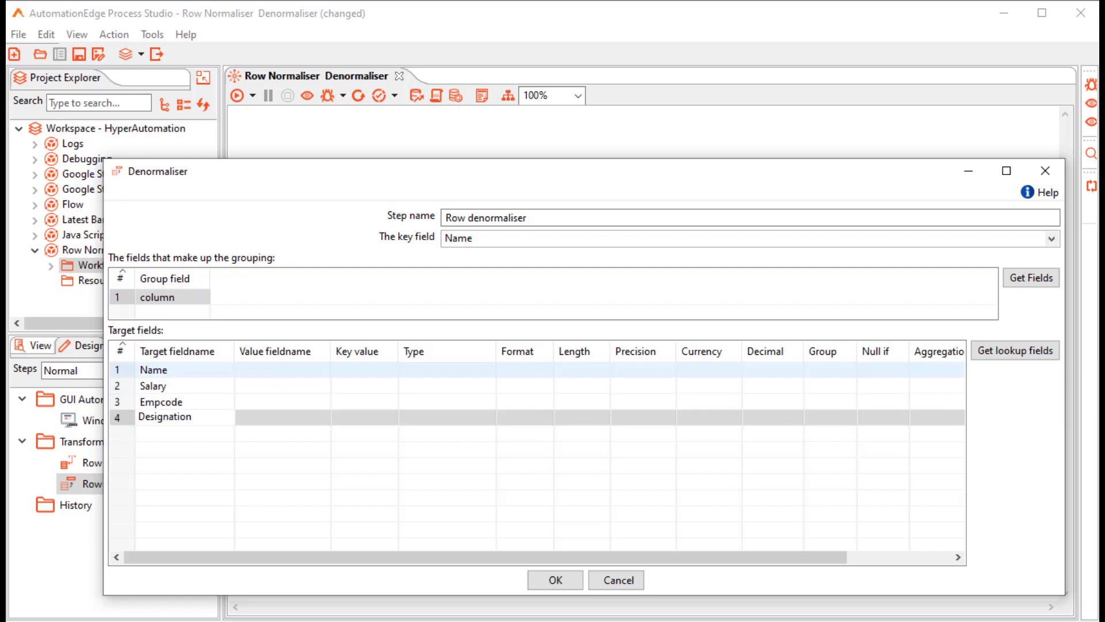
Set the target fields' value fieldname to row and accept the denormaliser settings, acknowledging the sorting warning
{"action": "left_click", "coordinate": [282, 370]}
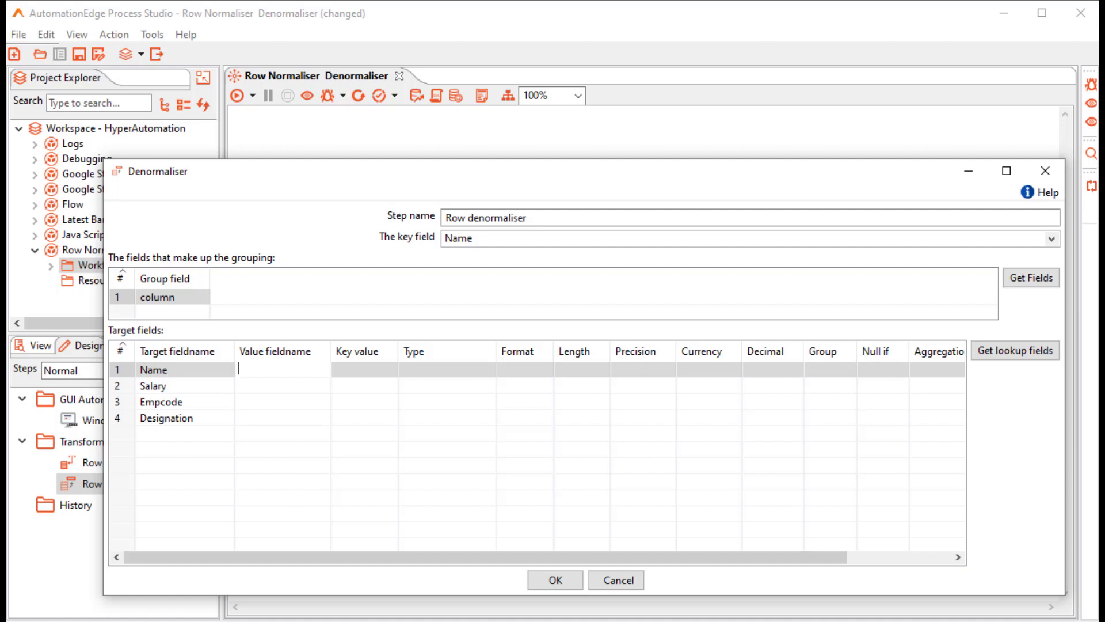
{"action": "type", "text": "row"}
{"action": "key", "text": "ctrl+a"}
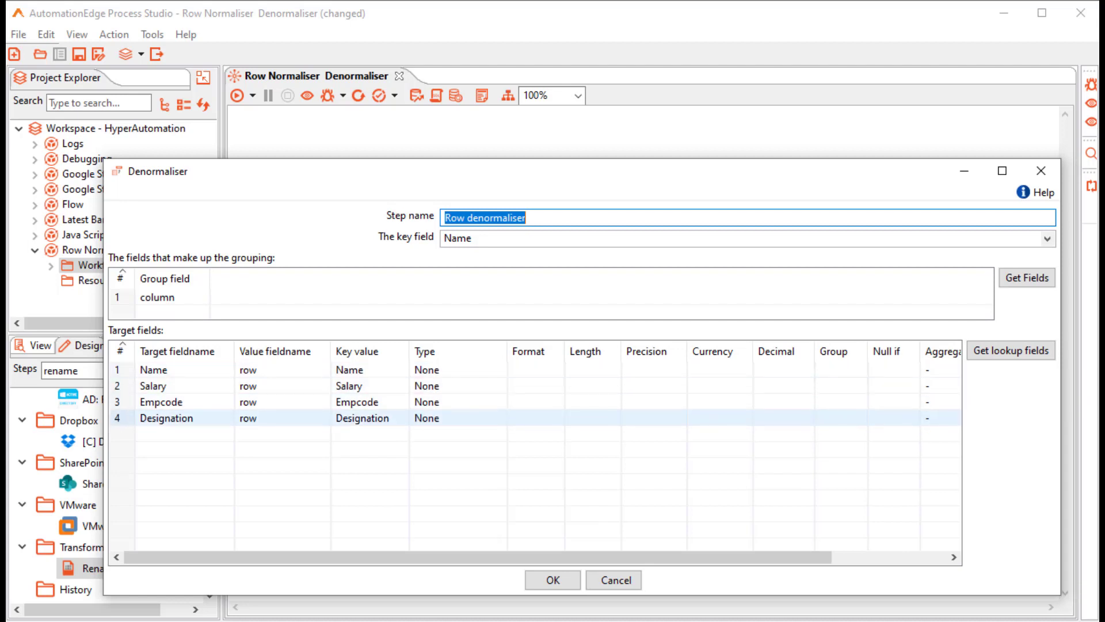
{"action": "left_click_drag", "start_coordinate": [478, 558], "coordinate": [537, 557]}
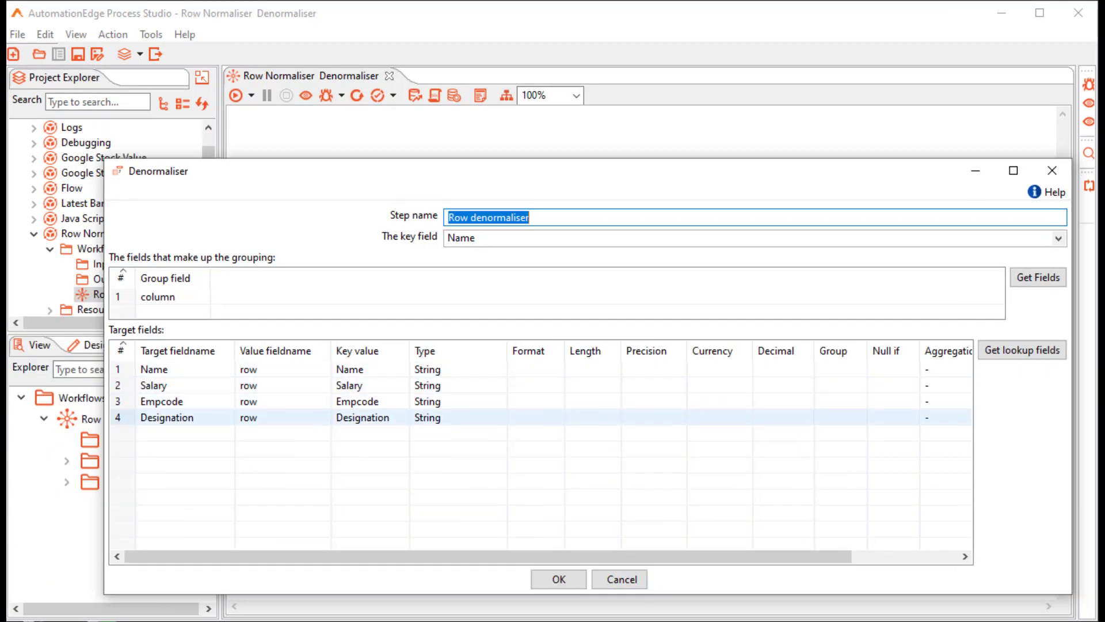
{"action": "left_click", "coordinate": [559, 579]}
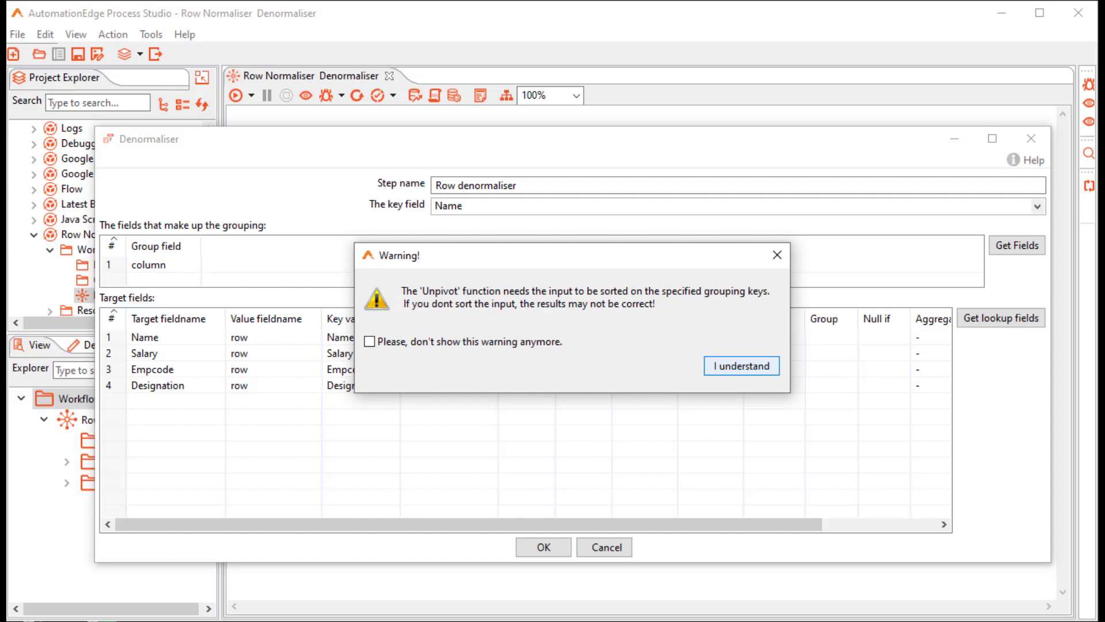
{"action": "key", "text": "Return"}
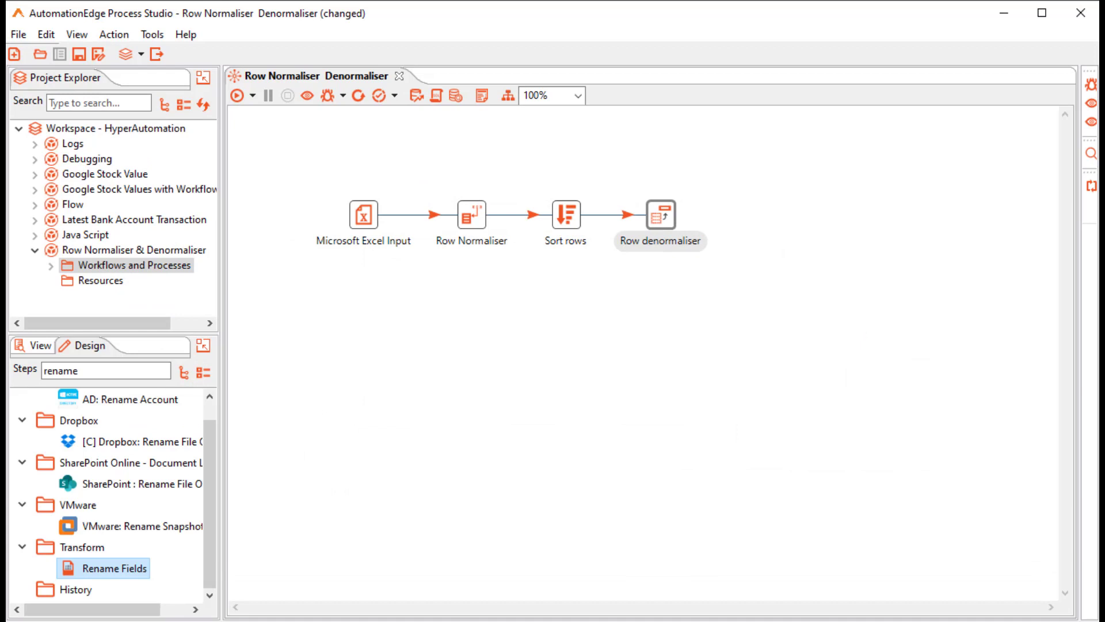
Add a Rename Fields step connected after the Row denormaliser
{"action": "double_click", "coordinate": [114, 568]}
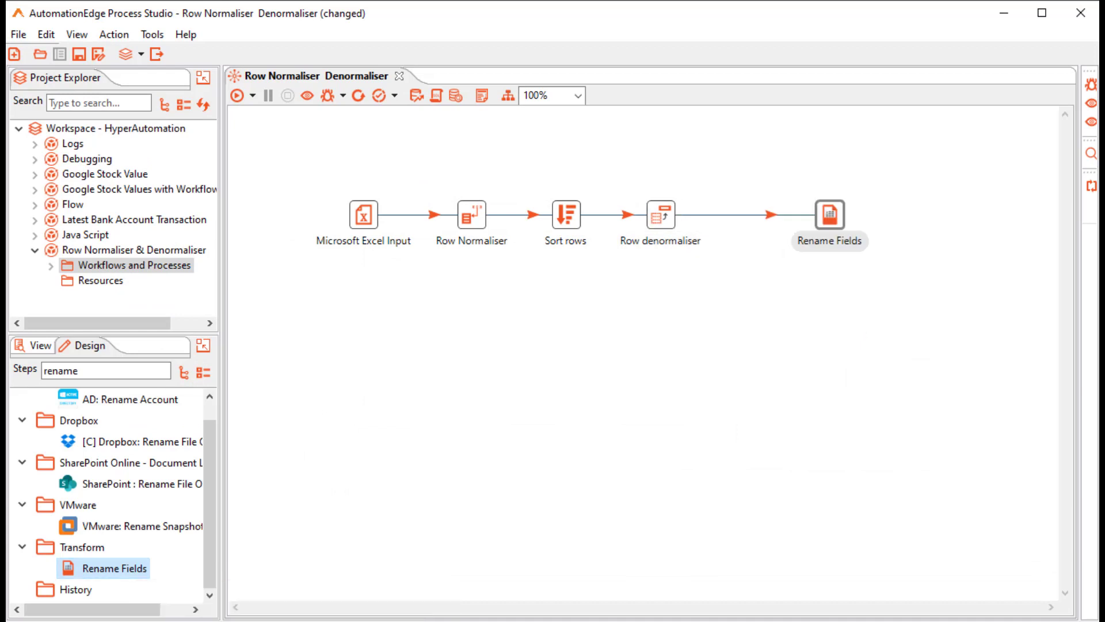
Load the incoming fields into the Rename Fields step, leaving out Name and renaming column to Name
{"action": "left_click_drag", "start_coordinate": [830, 214], "coordinate": [782, 214]}
{"action": "double_click", "coordinate": [783, 215]}
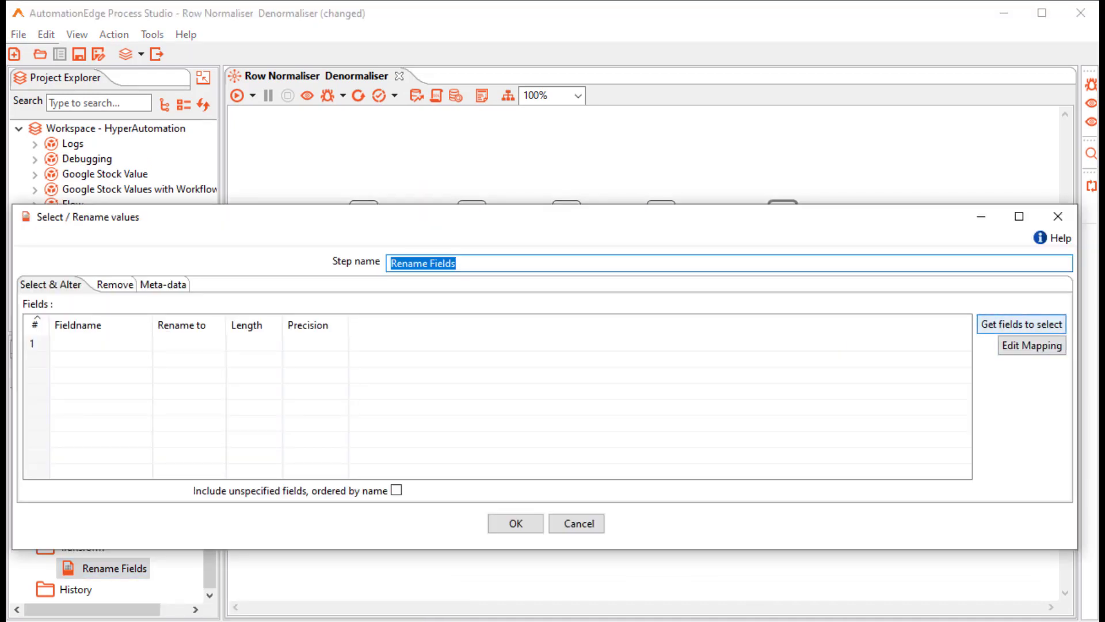
{"action": "left_click", "coordinate": [1022, 324]}
{"action": "left_click", "coordinate": [32, 360]}
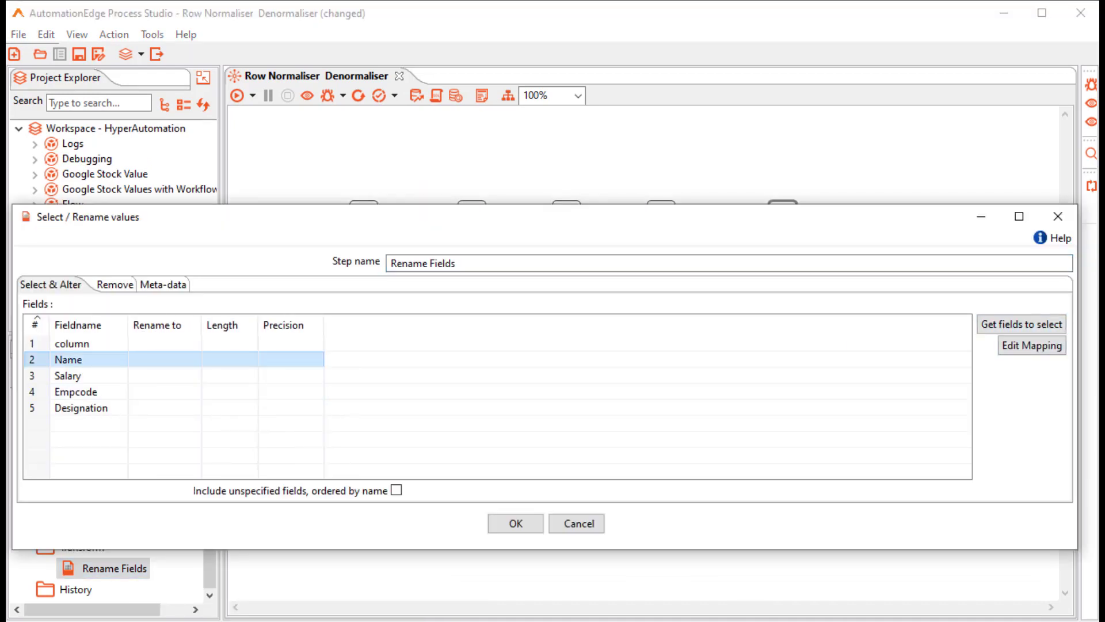
{"action": "key", "text": "Delete"}
{"action": "left_click", "coordinate": [164, 343]}
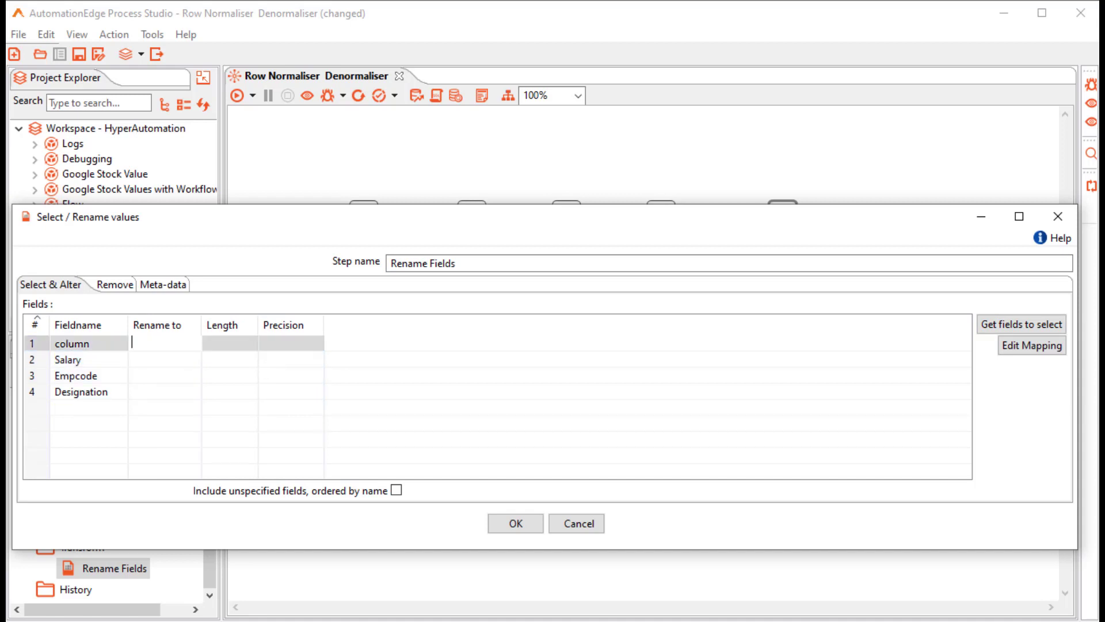
{"action": "type", "text": "Name"}
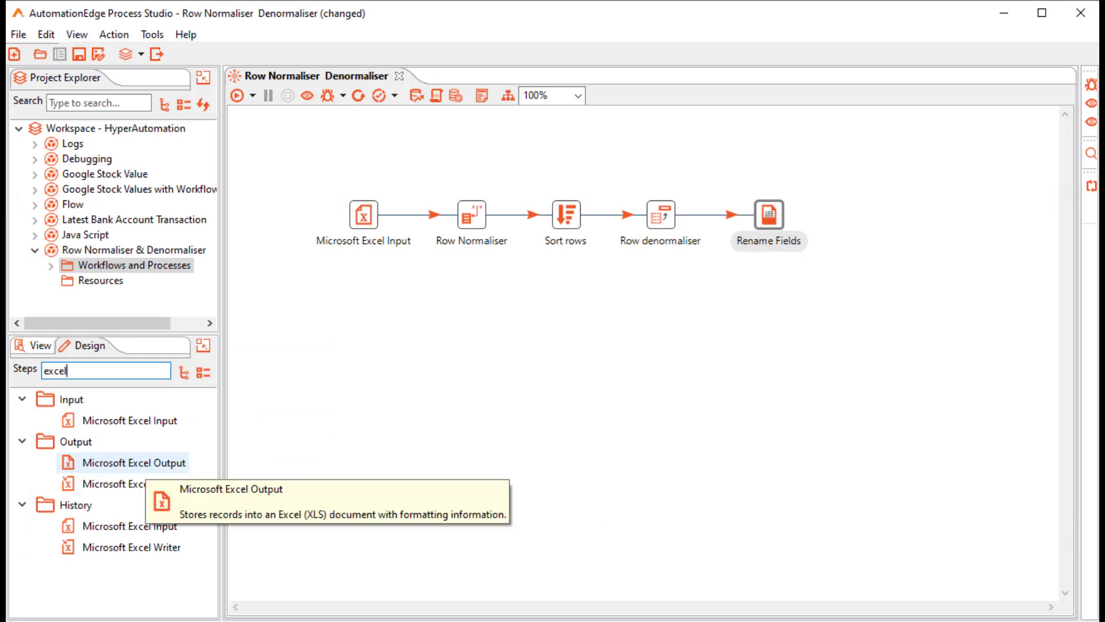
Add a Microsoft Excel Output step connected after Rename Fields and place it closer in the row
{"action": "double_click", "coordinate": [147, 463]}
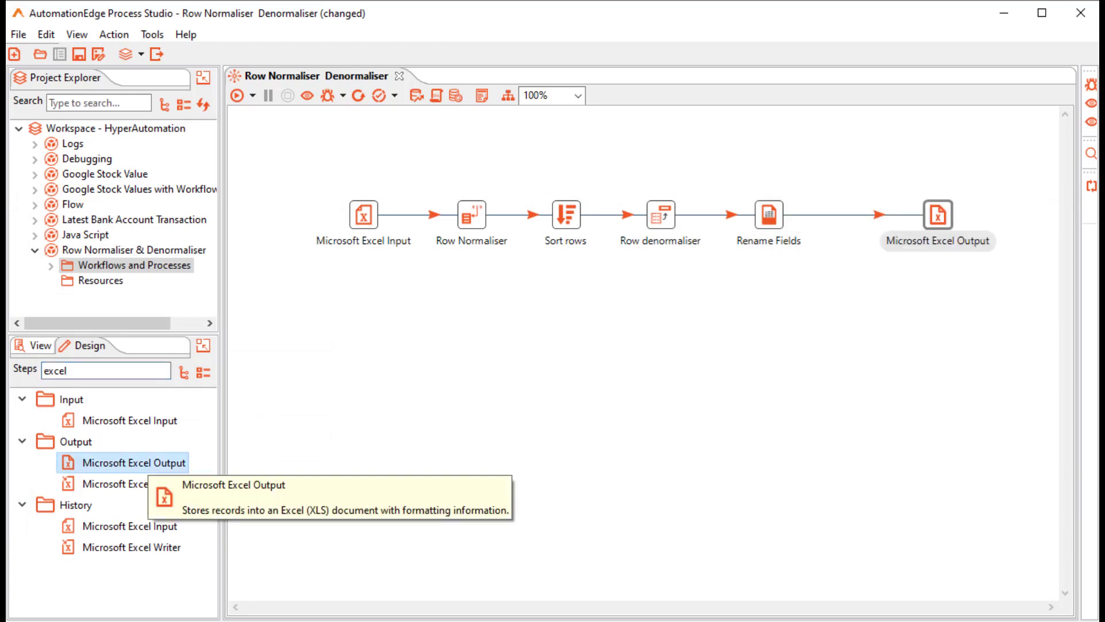
{"action": "left_click_drag", "start_coordinate": [938, 214], "coordinate": [891, 215]}
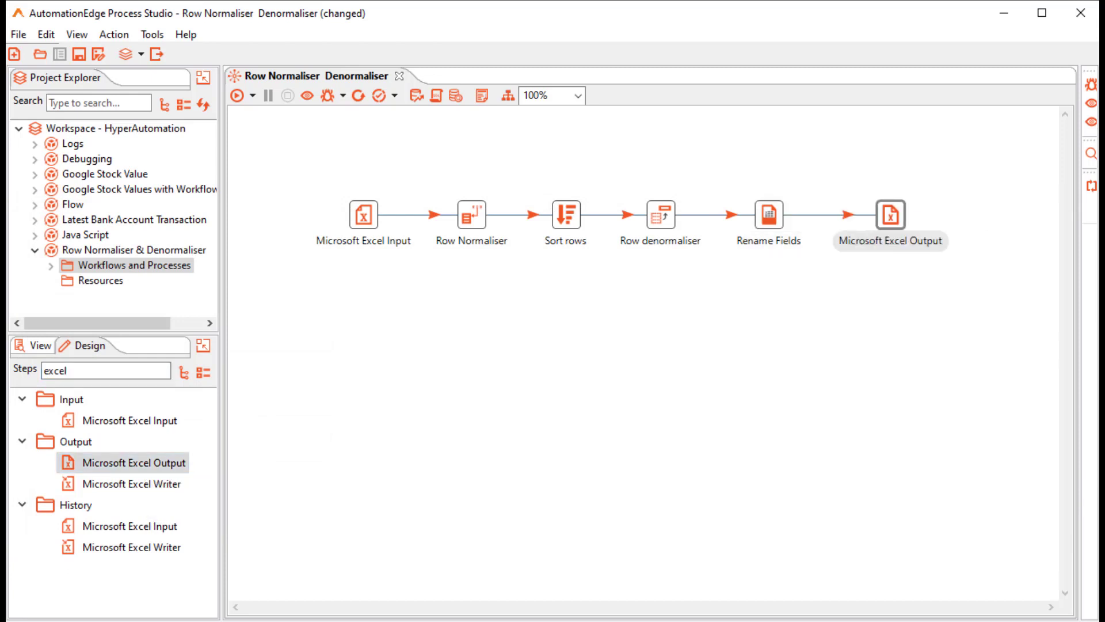
Set the Excel output file to Employee in the Output folder and load the fields to write
{"action": "double_click", "coordinate": [890, 214]}
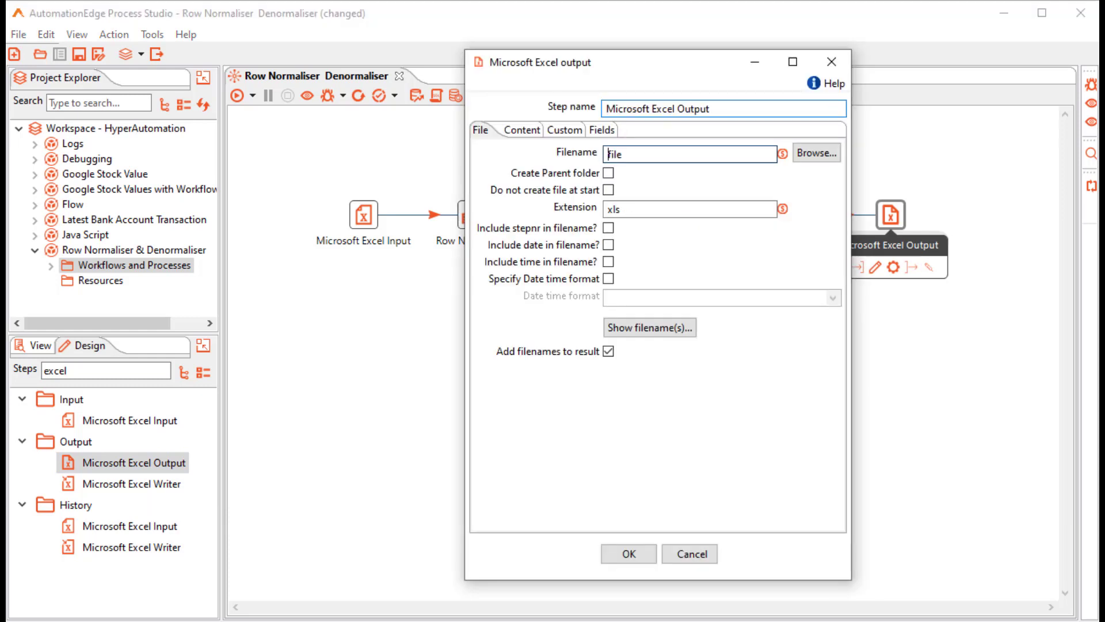
{"action": "left_click", "coordinate": [816, 153]}
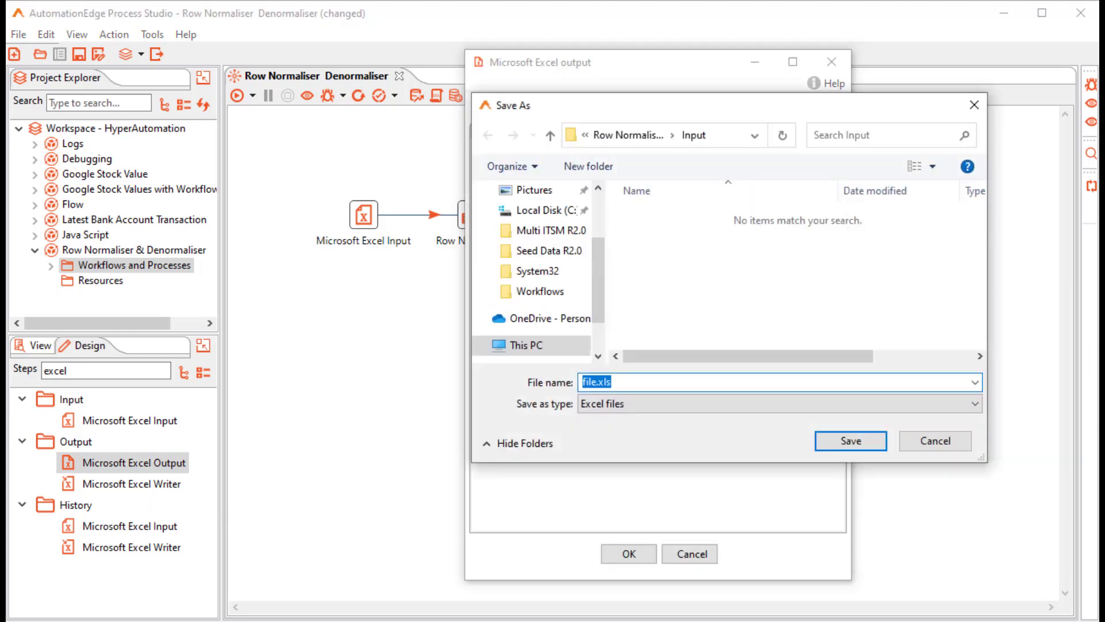
{"action": "double_click", "coordinate": [655, 233]}
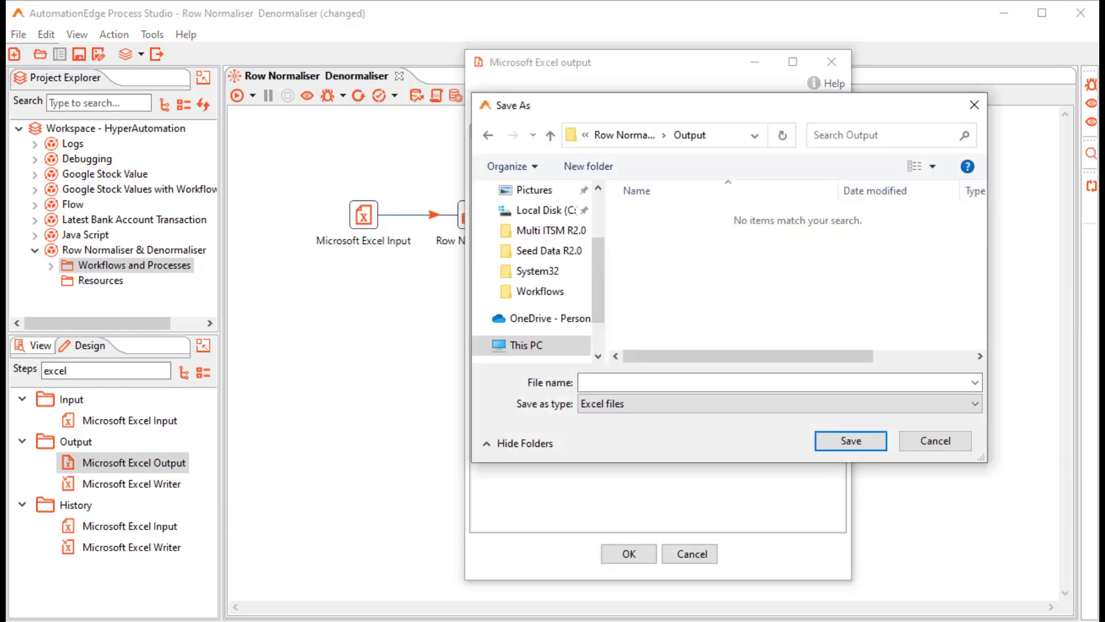
{"action": "type", "text": "Employee"}
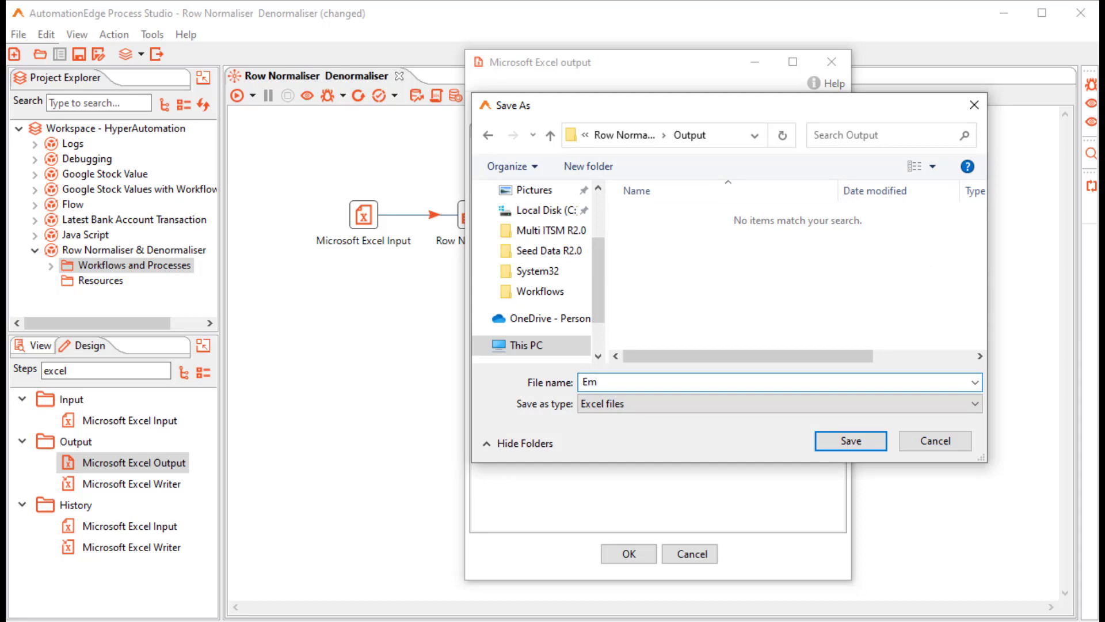
{"action": "key", "text": "Return"}
{"action": "left_click", "coordinate": [599, 130]}
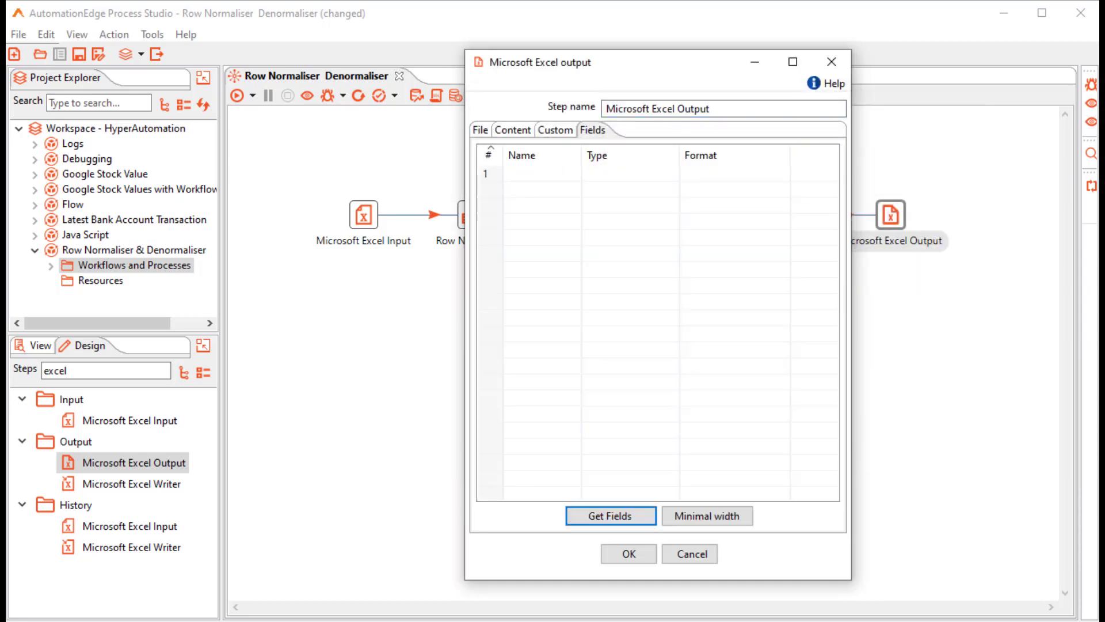
{"action": "left_click", "coordinate": [610, 515]}
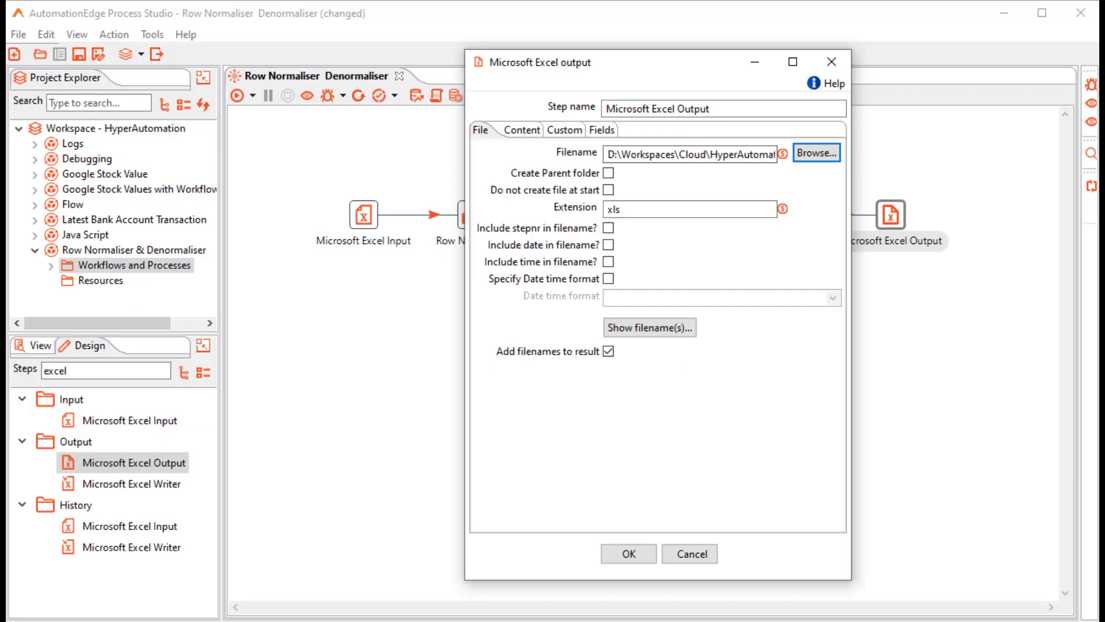
Replace the leading directory part of the Excel output's filename with ${Internal.Entry.Current.Directory}
{"action": "left_click", "coordinate": [770, 155]}
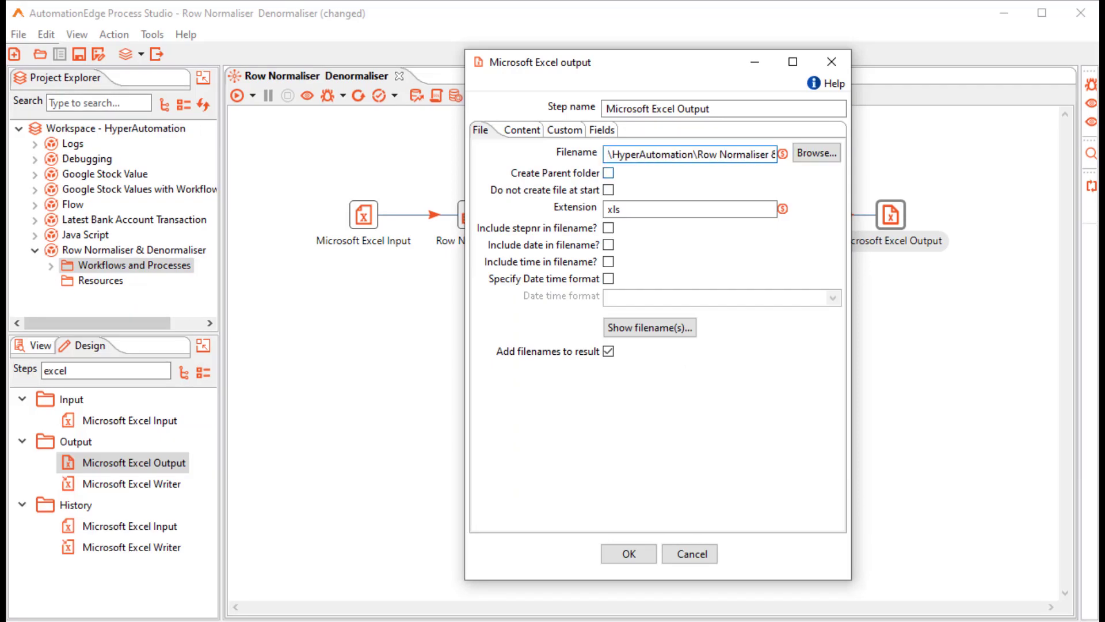
{"action": "key", "text": "Delete"}
{"action": "key", "text": "Delete"}
{"action": "key", "text": "Delete"}
{"action": "key", "text": "Delete"}
{"action": "key", "text": "Delete"}
{"action": "key", "text": "Delete"}
{"action": "key", "text": "Delete"}
{"action": "key", "text": "Delete"}
{"action": "key", "text": "Delete"}
{"action": "key", "text": "Delete"}
{"action": "key", "text": "Delete"}
{"action": "key", "text": "Delete"}
{"action": "key", "text": "Delete"}
{"action": "key", "text": "Delete"}
{"action": "key", "text": "Delete"}
{"action": "key", "text": "Delete"}
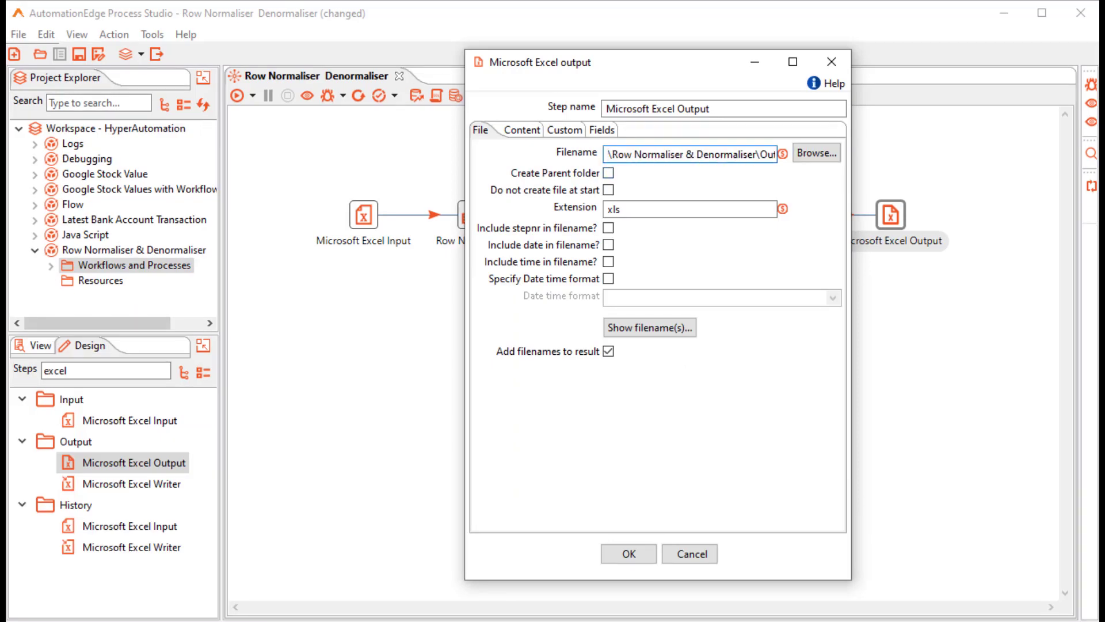
{"action": "type", "text": "${Internal.Entry.Current.Directory}"}
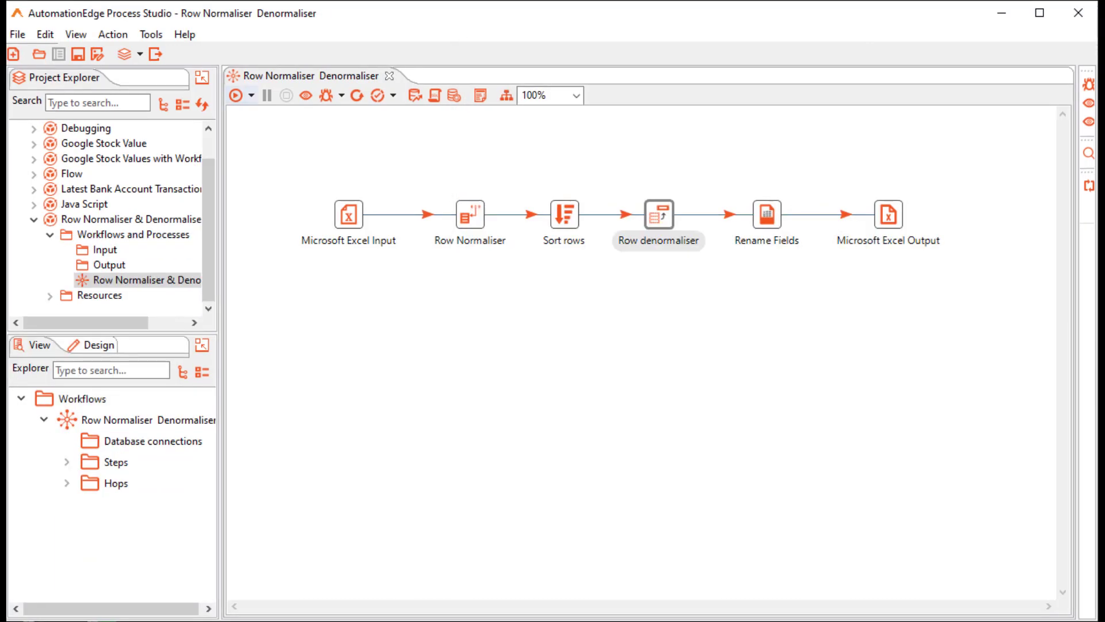
Run the Row Normaliser Denormaliser workflow
{"action": "left_click", "coordinate": [236, 96]}
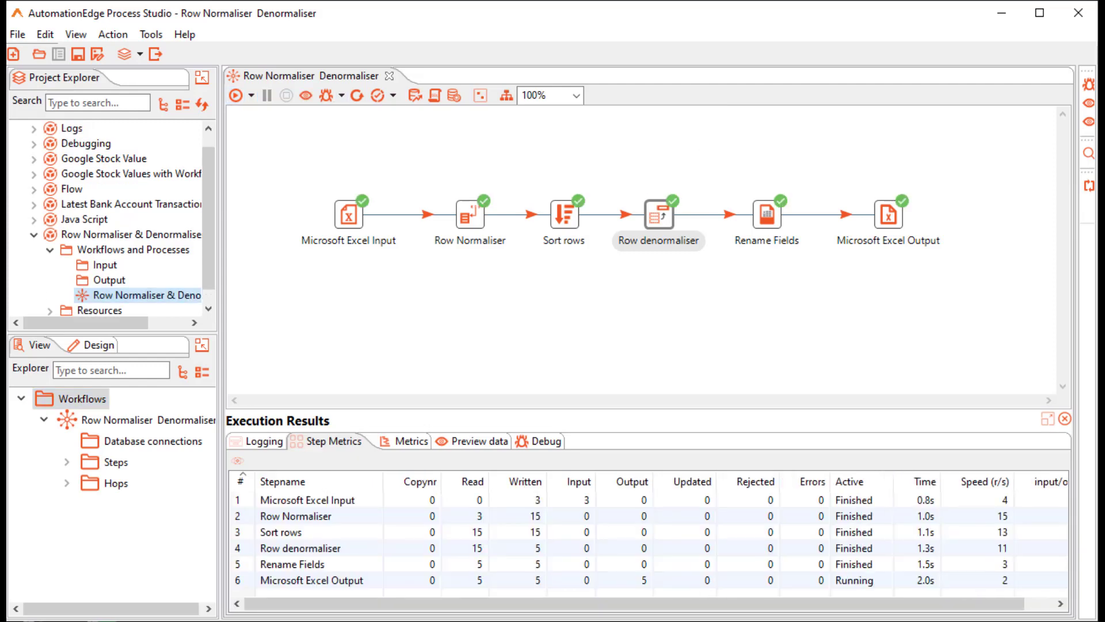
Examine the preview data of each workflow step in order, from Microsoft Excel Input to Microsoft Excel Output
{"action": "left_click", "coordinate": [348, 214]}
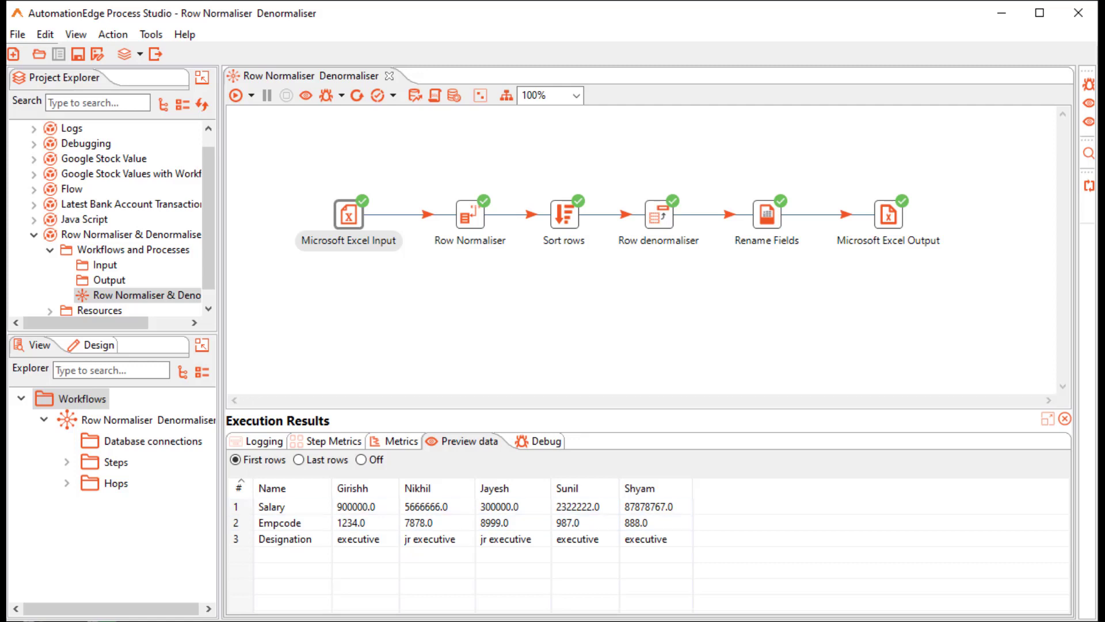
{"action": "left_click", "coordinate": [470, 215]}
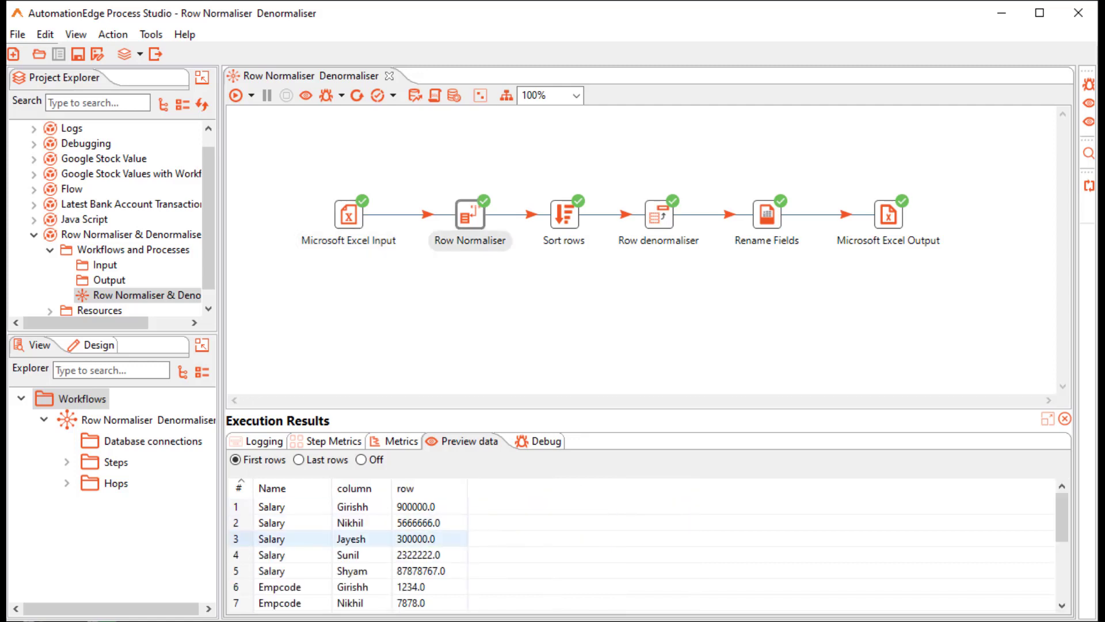
{"action": "scroll", "coordinate": [346, 538], "scroll_direction": "down", "scroll_amount": 3}
{"action": "scroll", "coordinate": [345, 539], "scroll_direction": "up", "scroll_amount": 3}
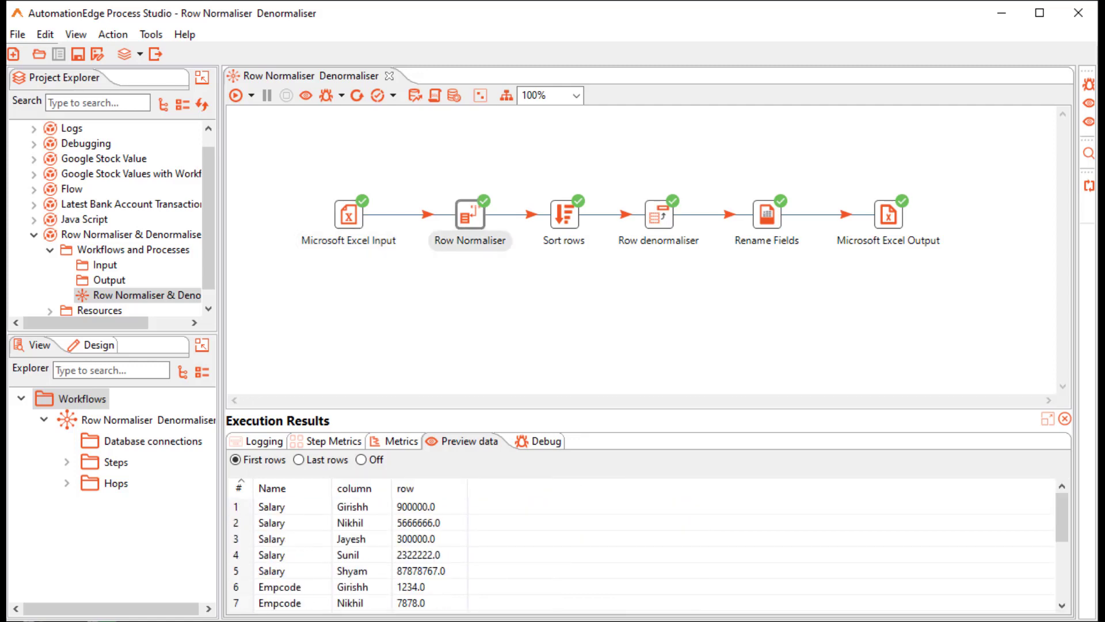
{"action": "scroll", "coordinate": [346, 538], "scroll_direction": "down", "scroll_amount": 3}
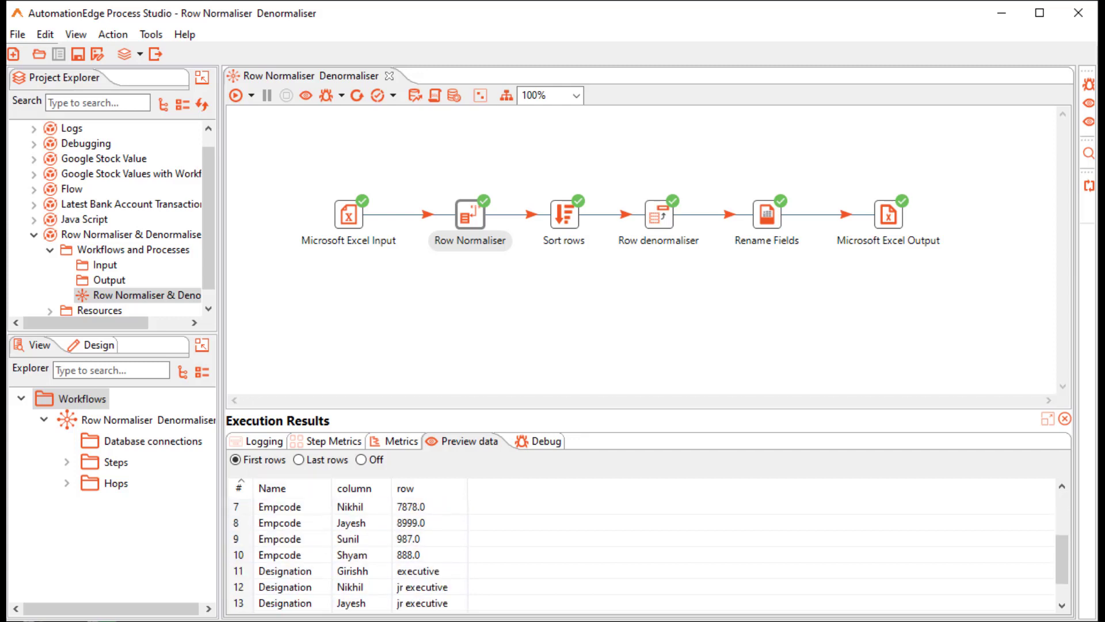
{"action": "scroll", "coordinate": [346, 539], "scroll_direction": "up", "scroll_amount": 3}
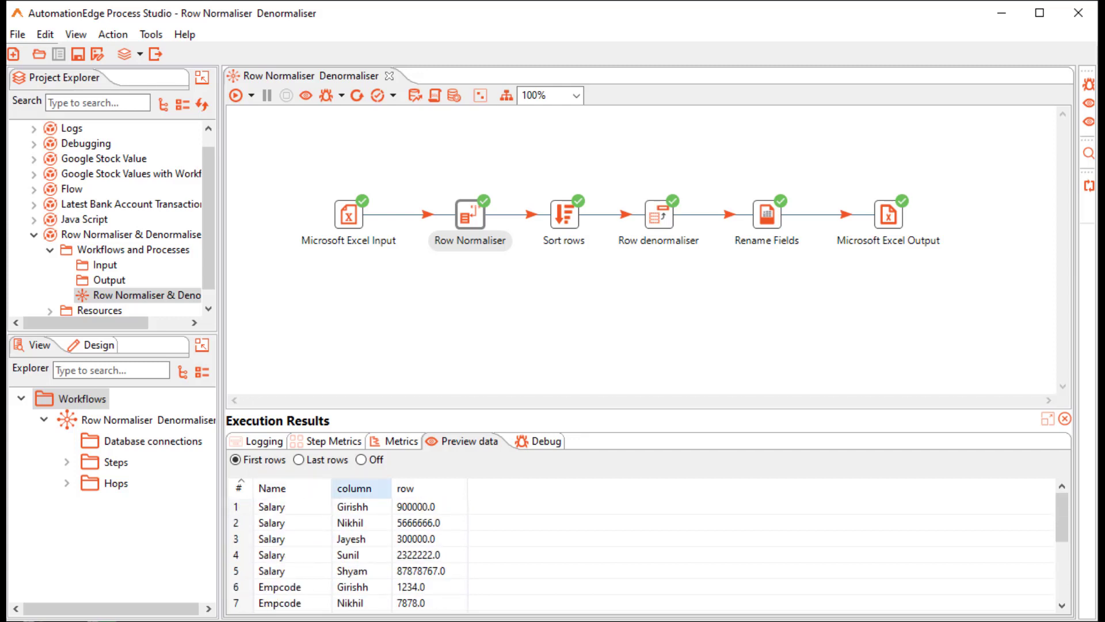
{"action": "left_click", "coordinate": [564, 214]}
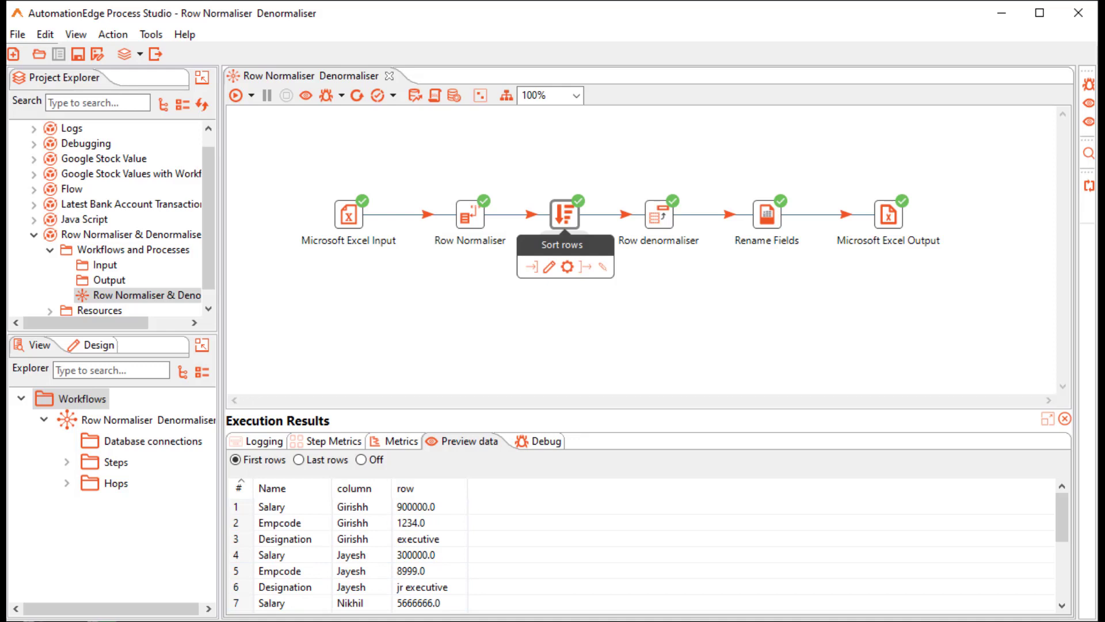
{"action": "left_click", "coordinate": [659, 214]}
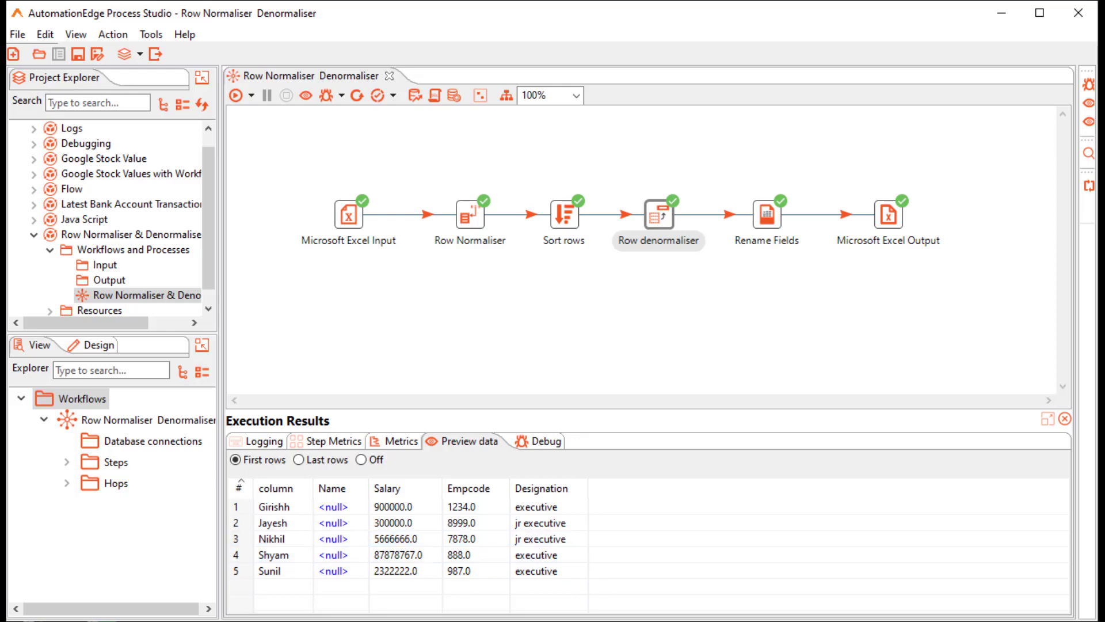
{"action": "left_click", "coordinate": [766, 214]}
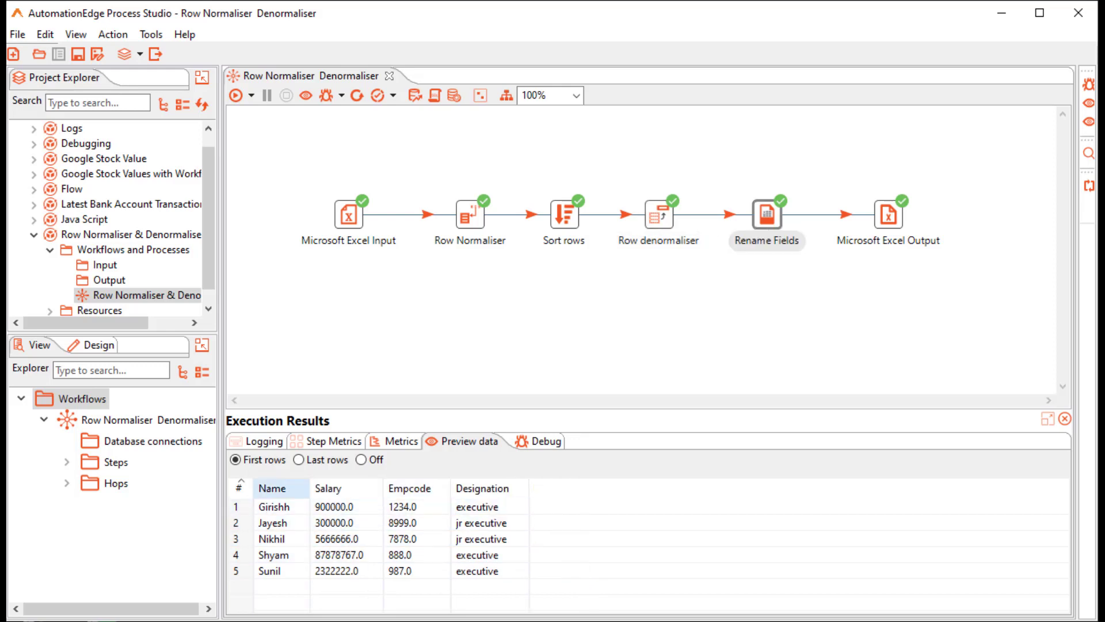
{"action": "left_click", "coordinate": [888, 215]}
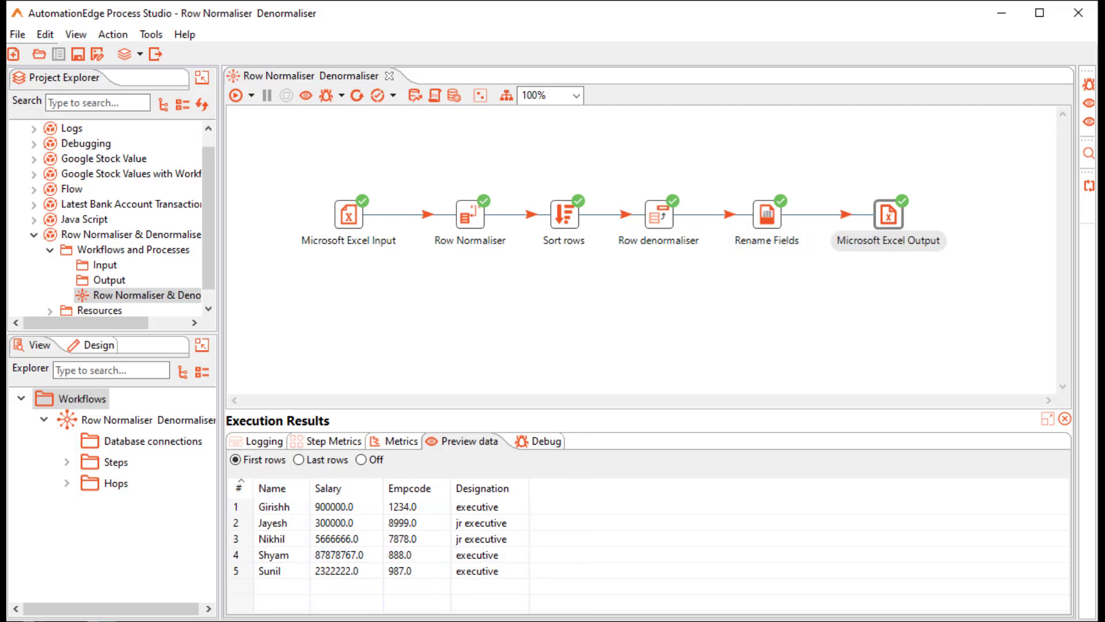
Switch to File Explorer and select Employee.xls in the Output folder
{"action": "key", "text": "alt+Tab"}
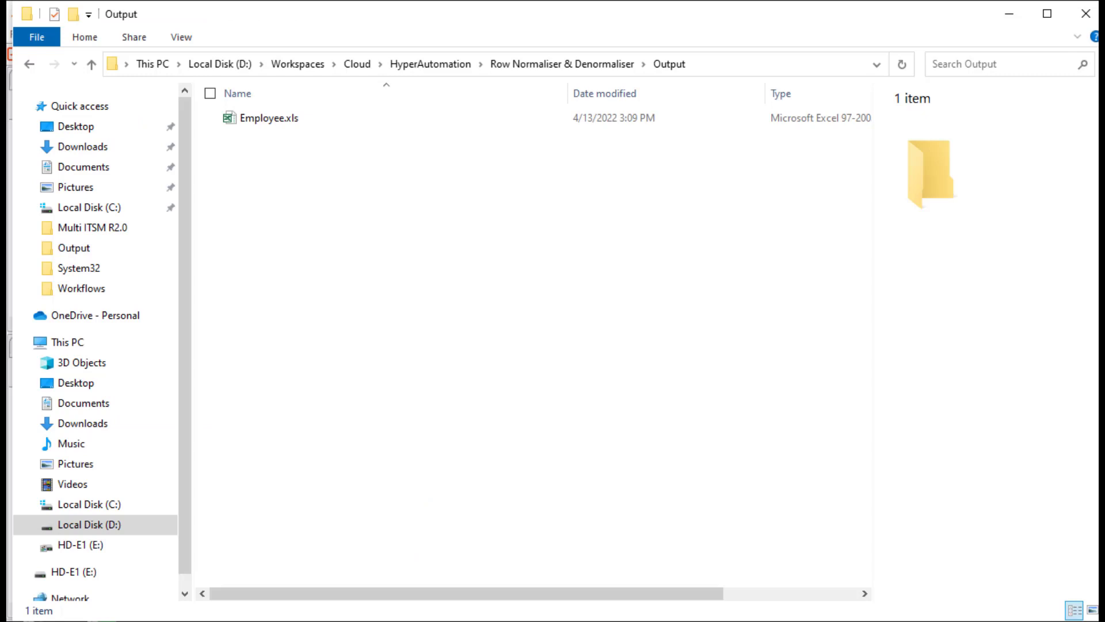
{"action": "left_click", "coordinate": [269, 118]}
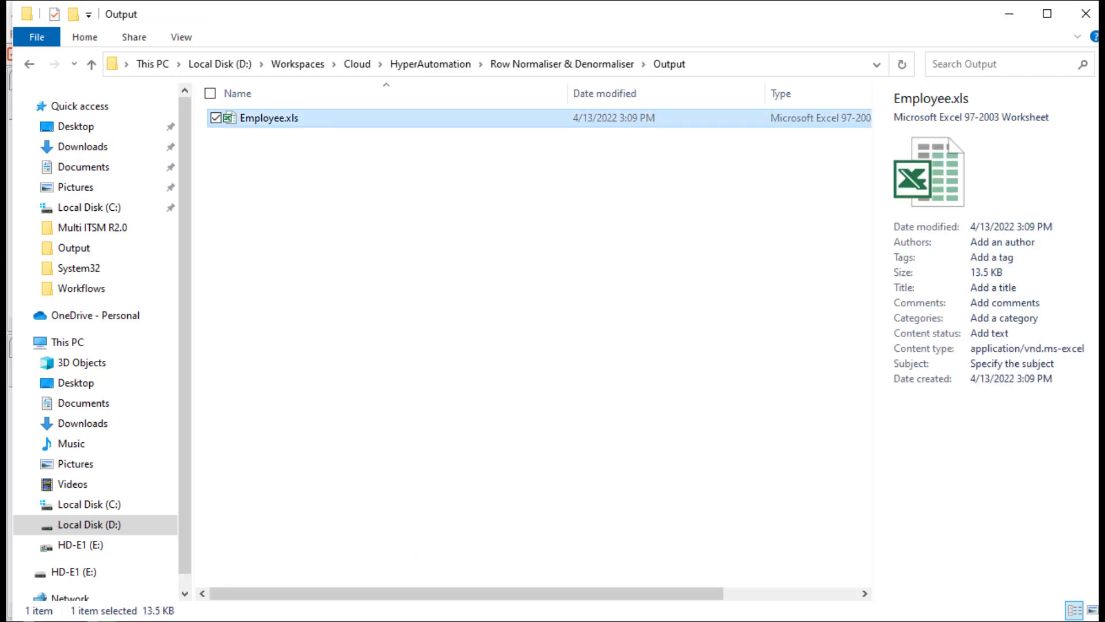